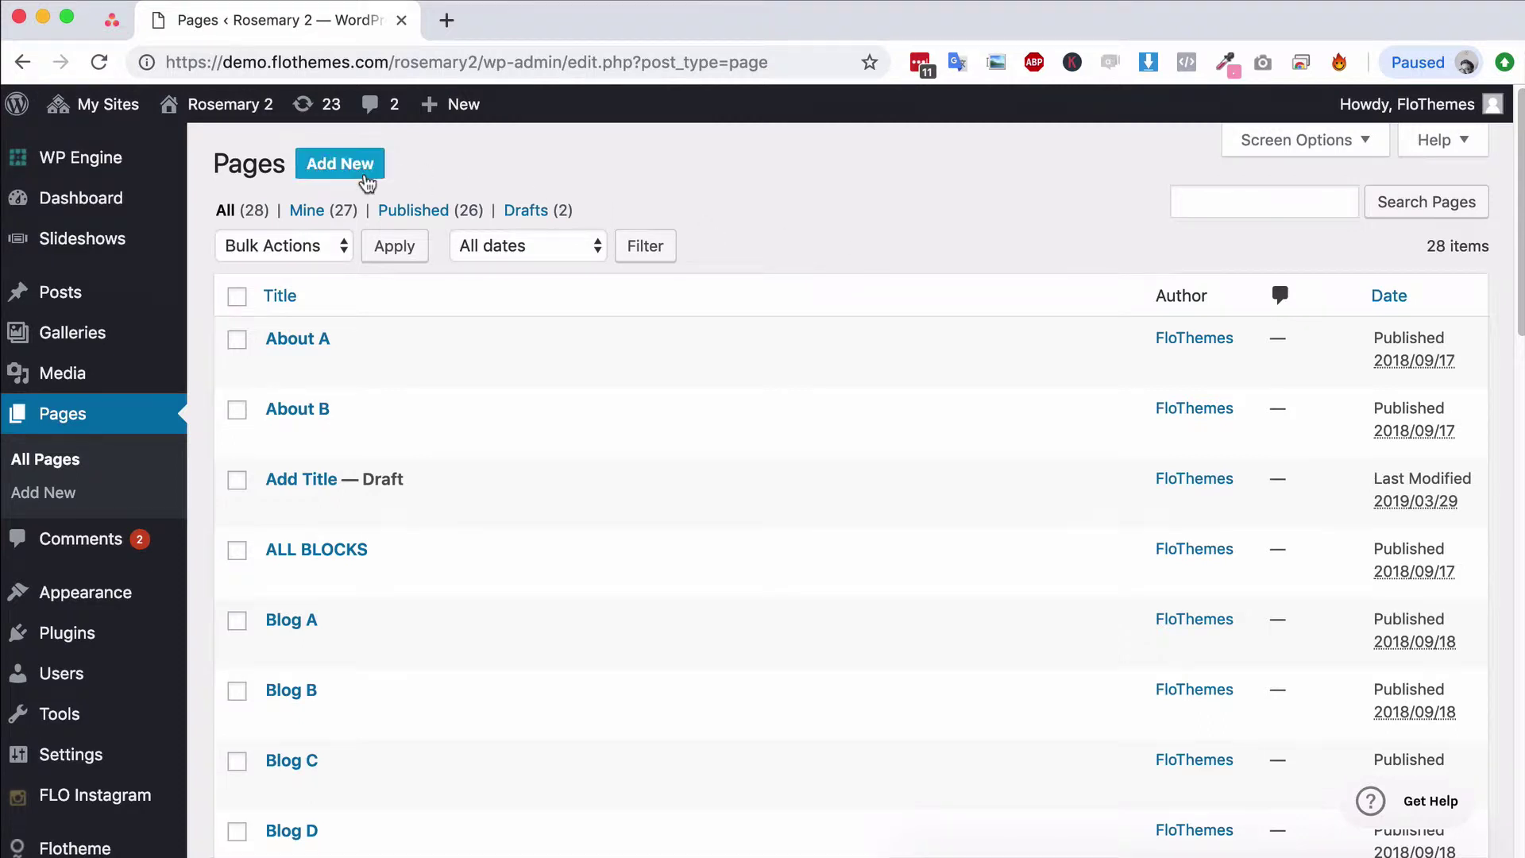
# Create a new page titled 'Listing Page' and let its draft save.
pyautogui.click(366, 171)
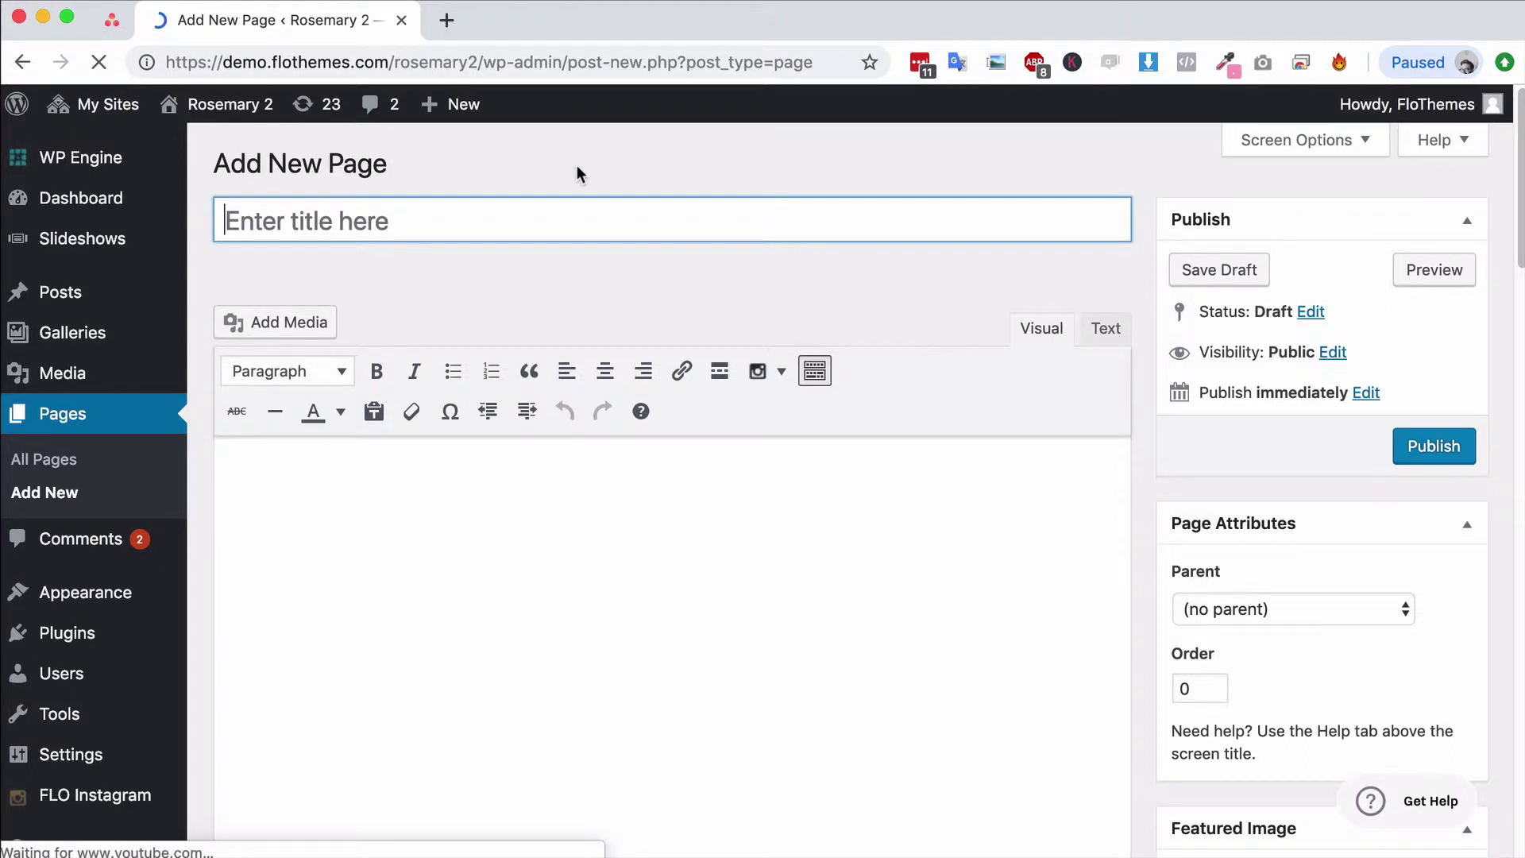
pyautogui.write('Listin')
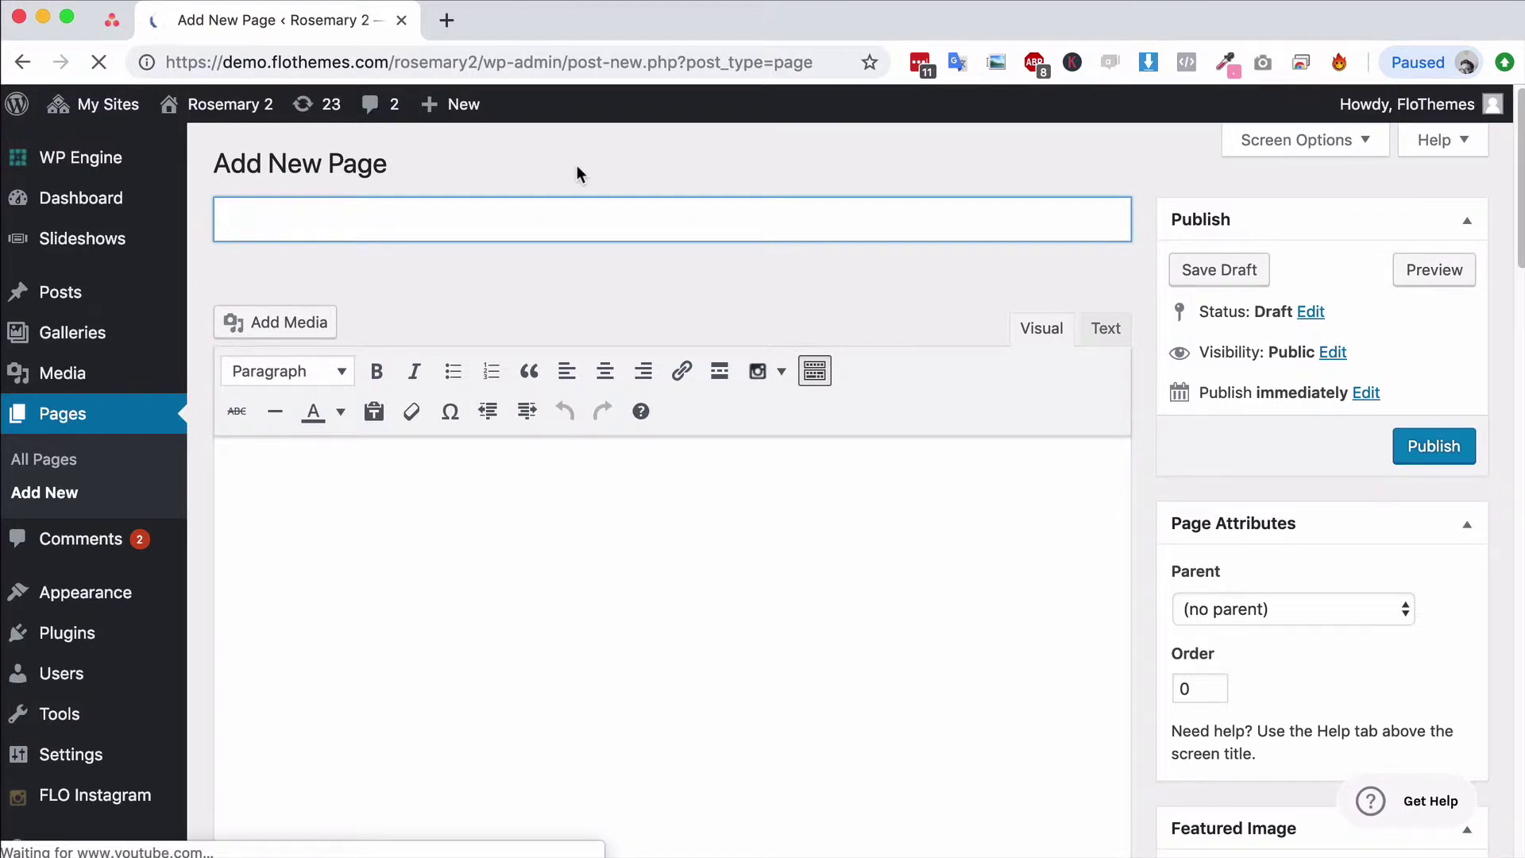
pyautogui.write('g Page')
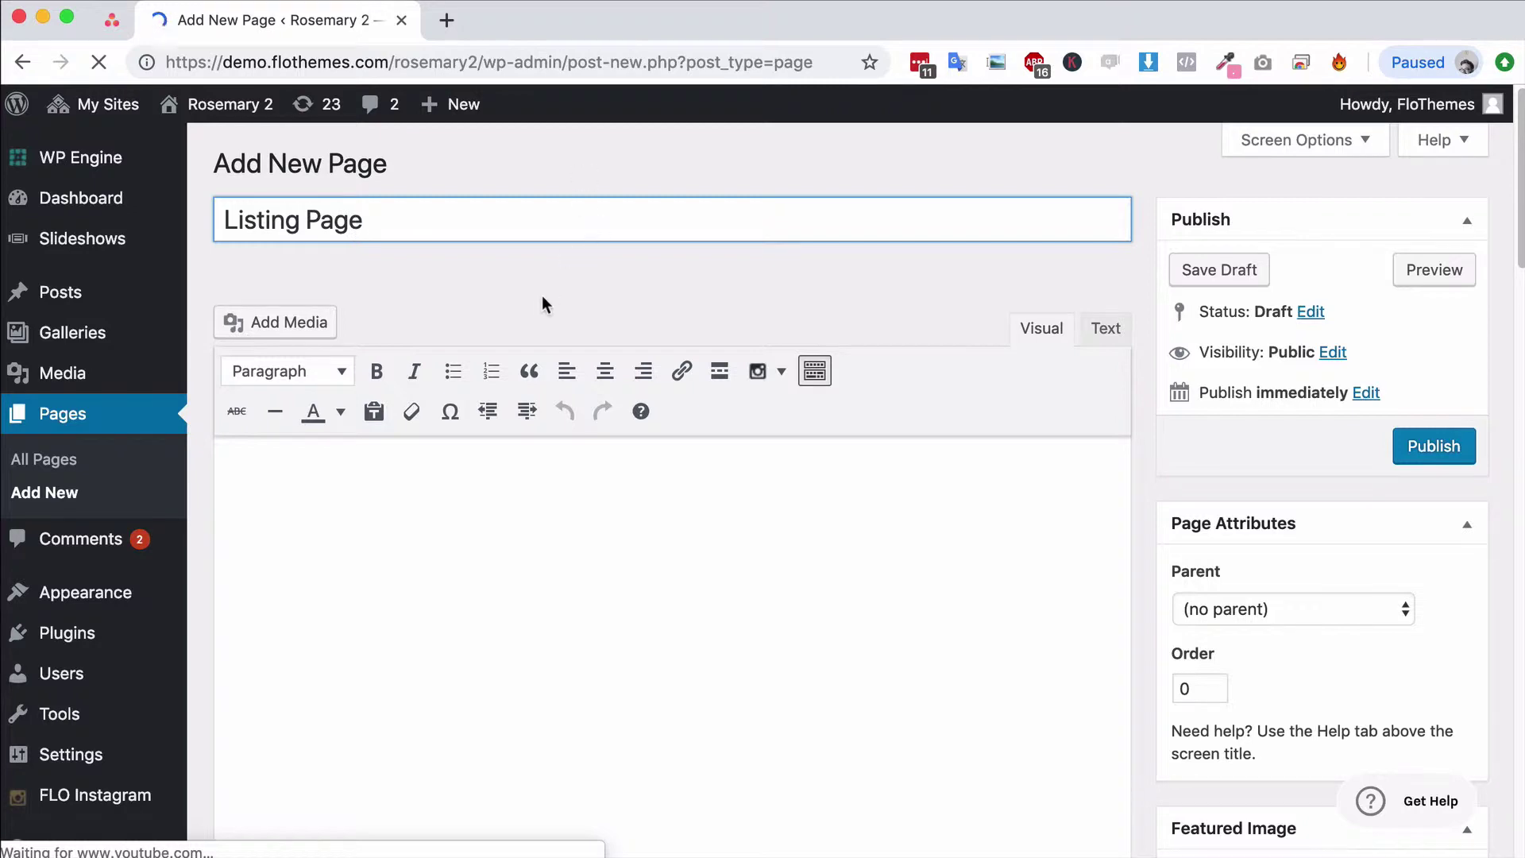
pyautogui.click(541, 301)
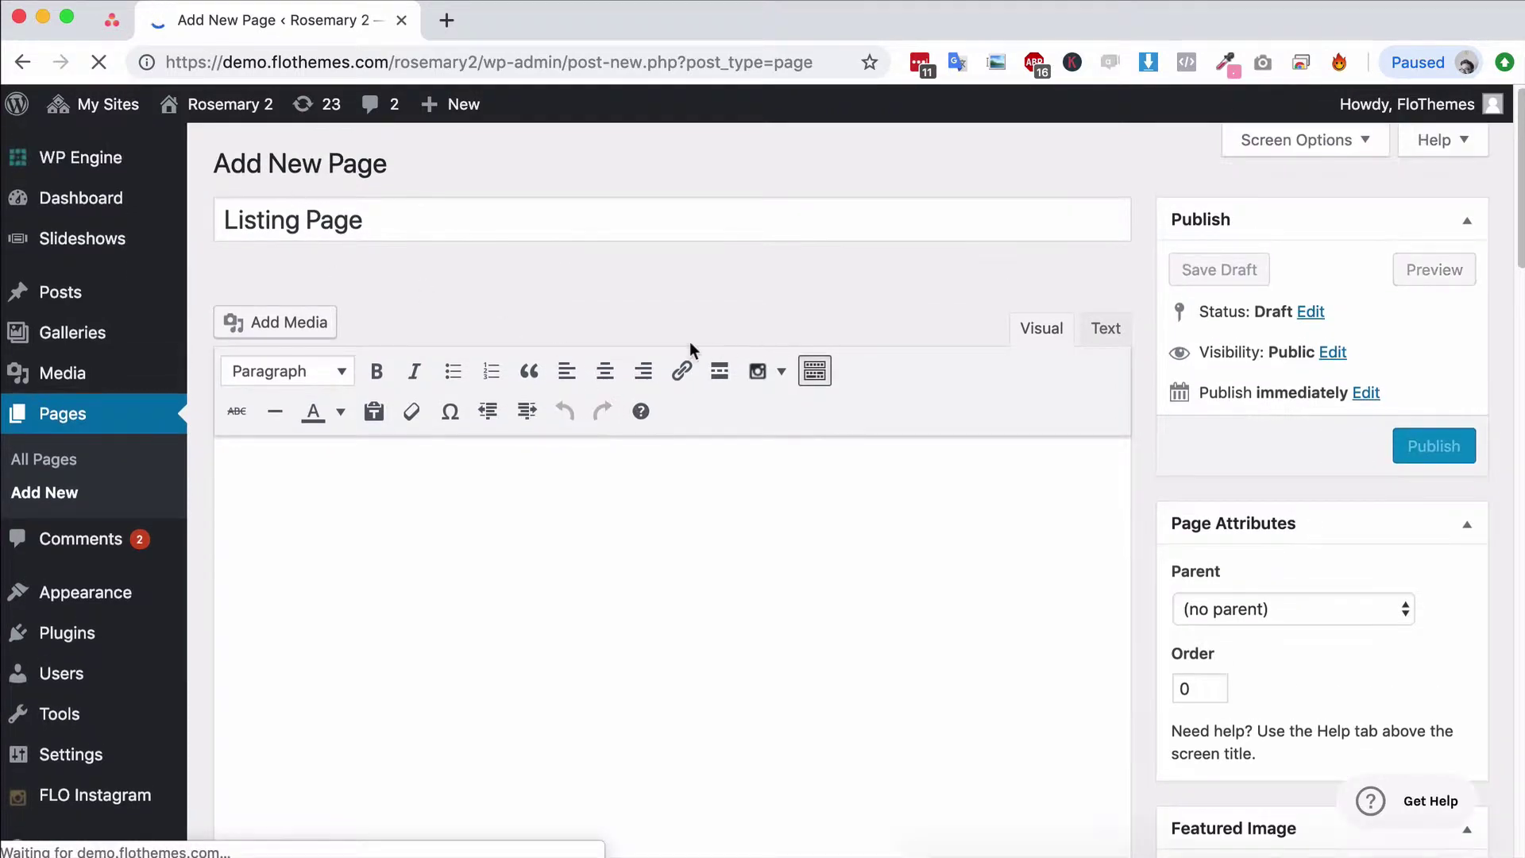
pyautogui.scroll(-10, 690, 341)
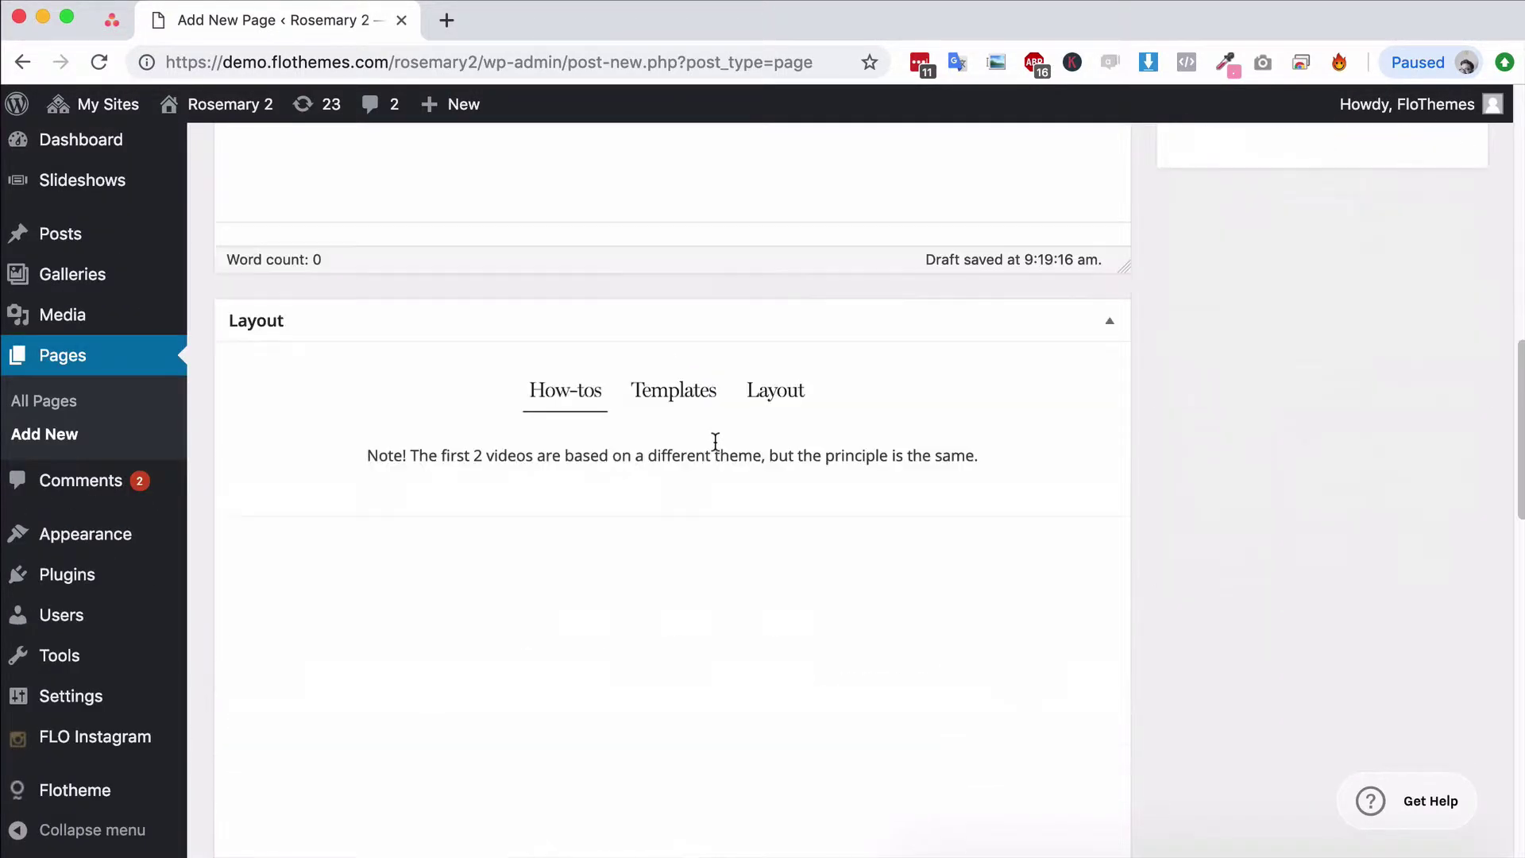
pyautogui.scroll(-3, 961, 388)
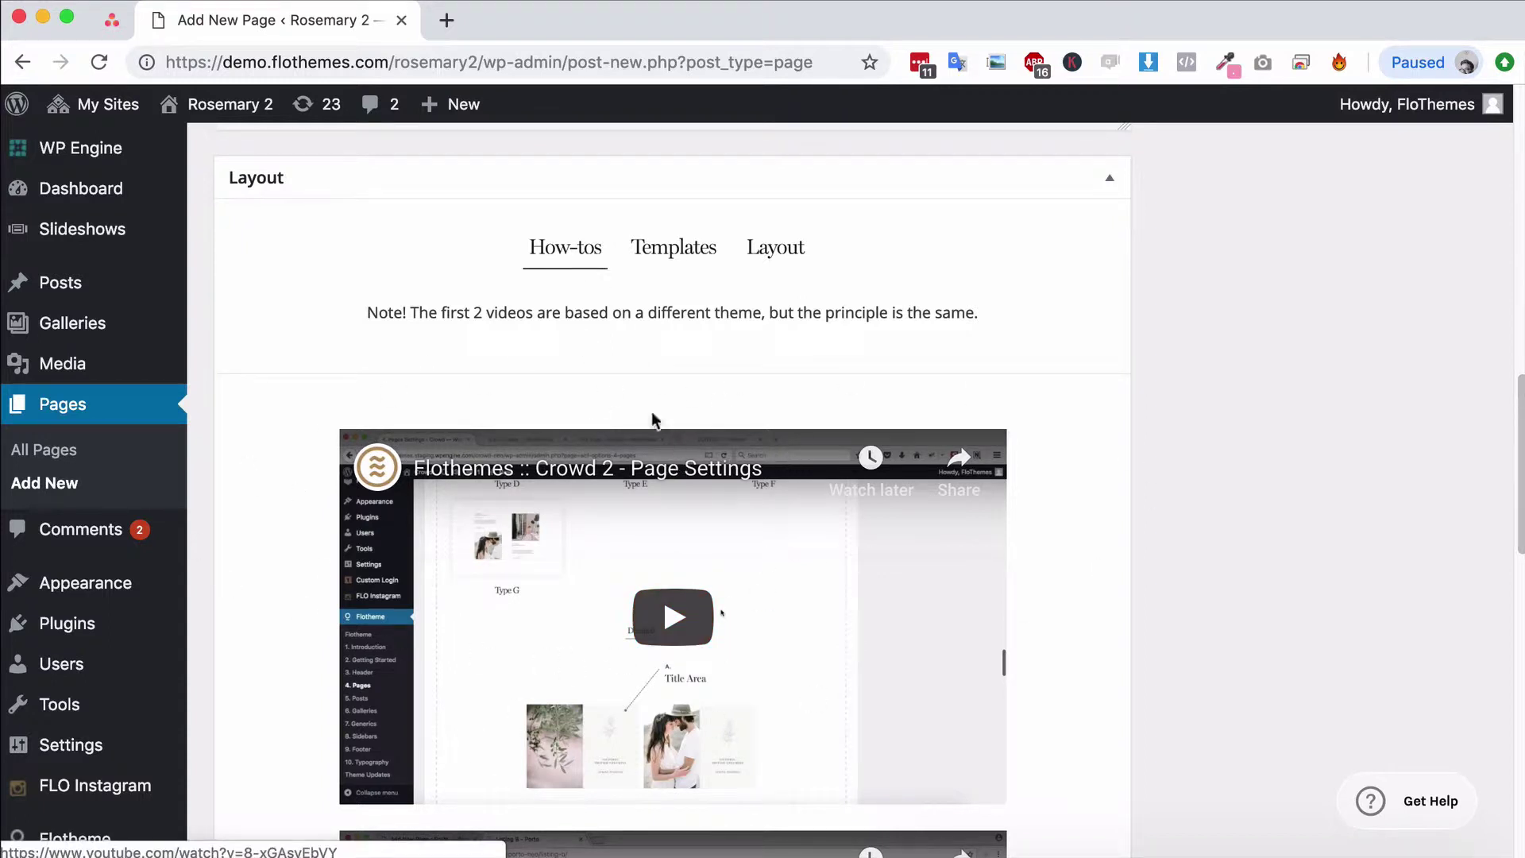
# Browse the layout templates and open the Listing Type D quick view preview.
pyautogui.click(689, 262)
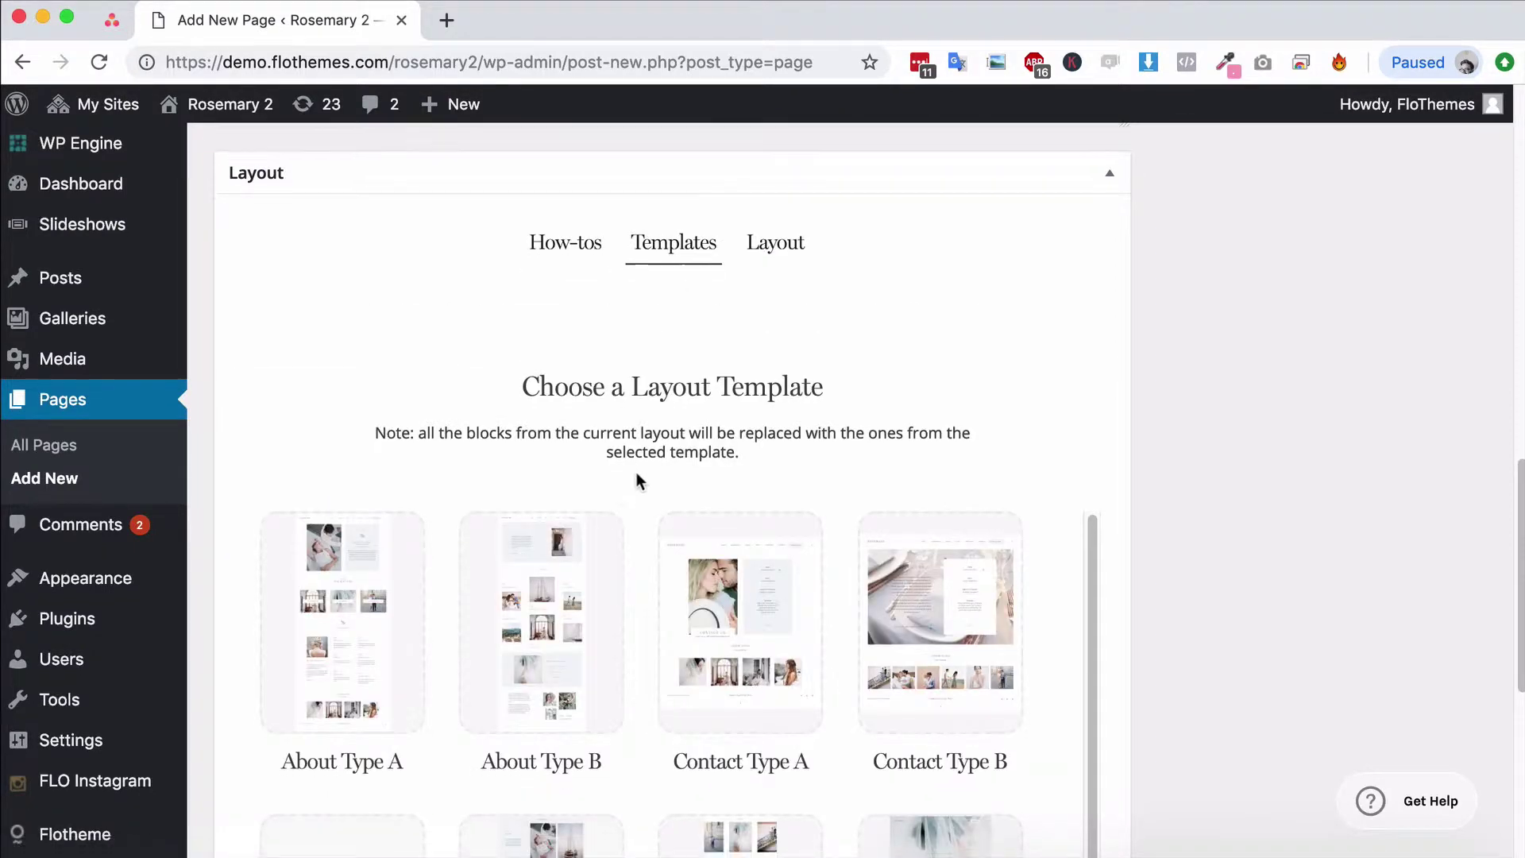
pyautogui.scroll(-6, 636, 474)
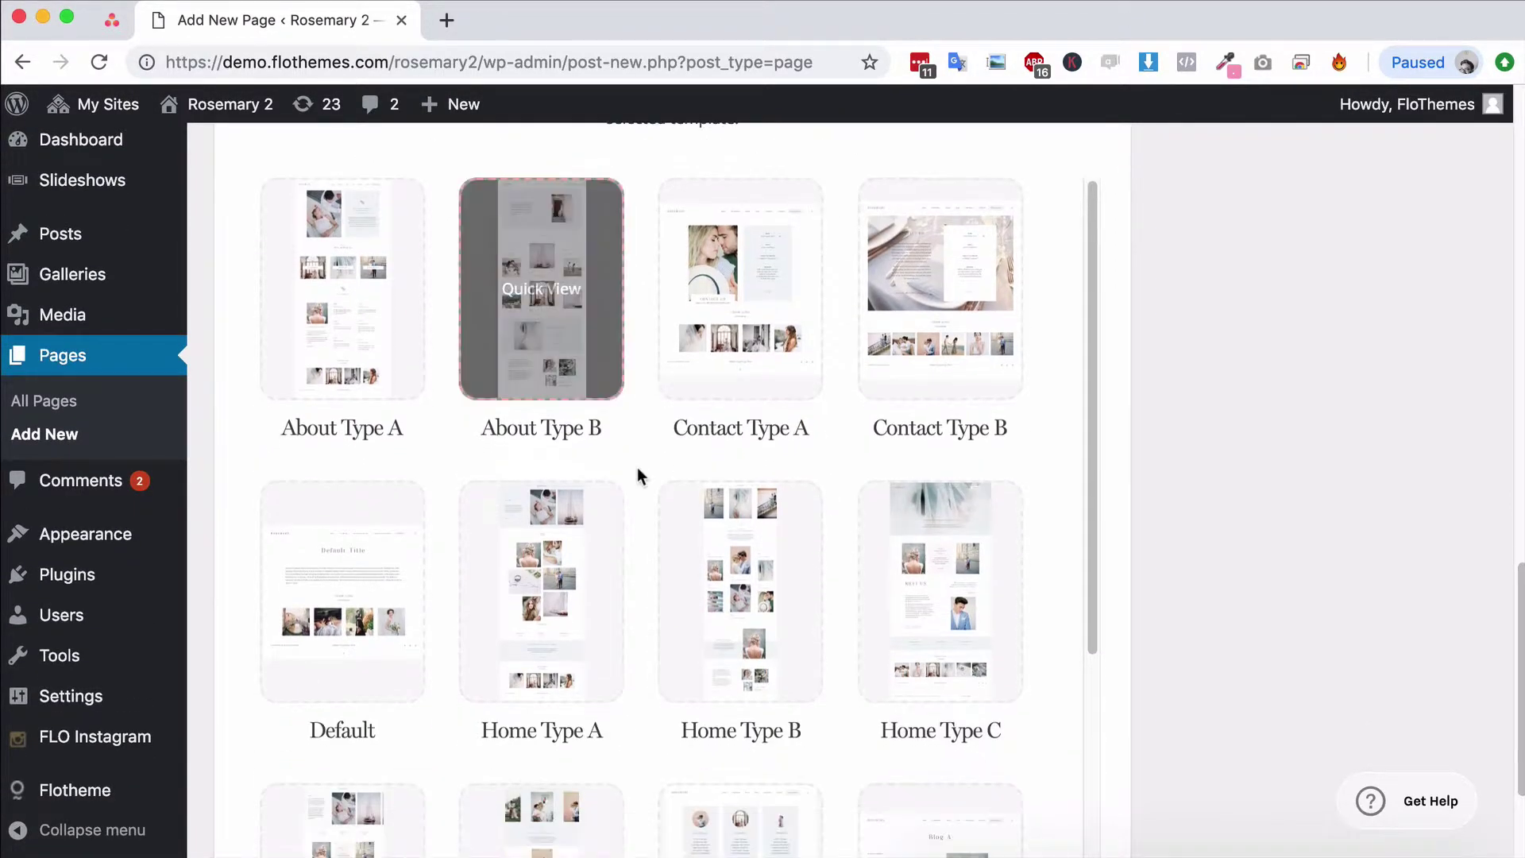
pyautogui.scroll(-4, 639, 476)
pyautogui.scroll(-5, 641, 476)
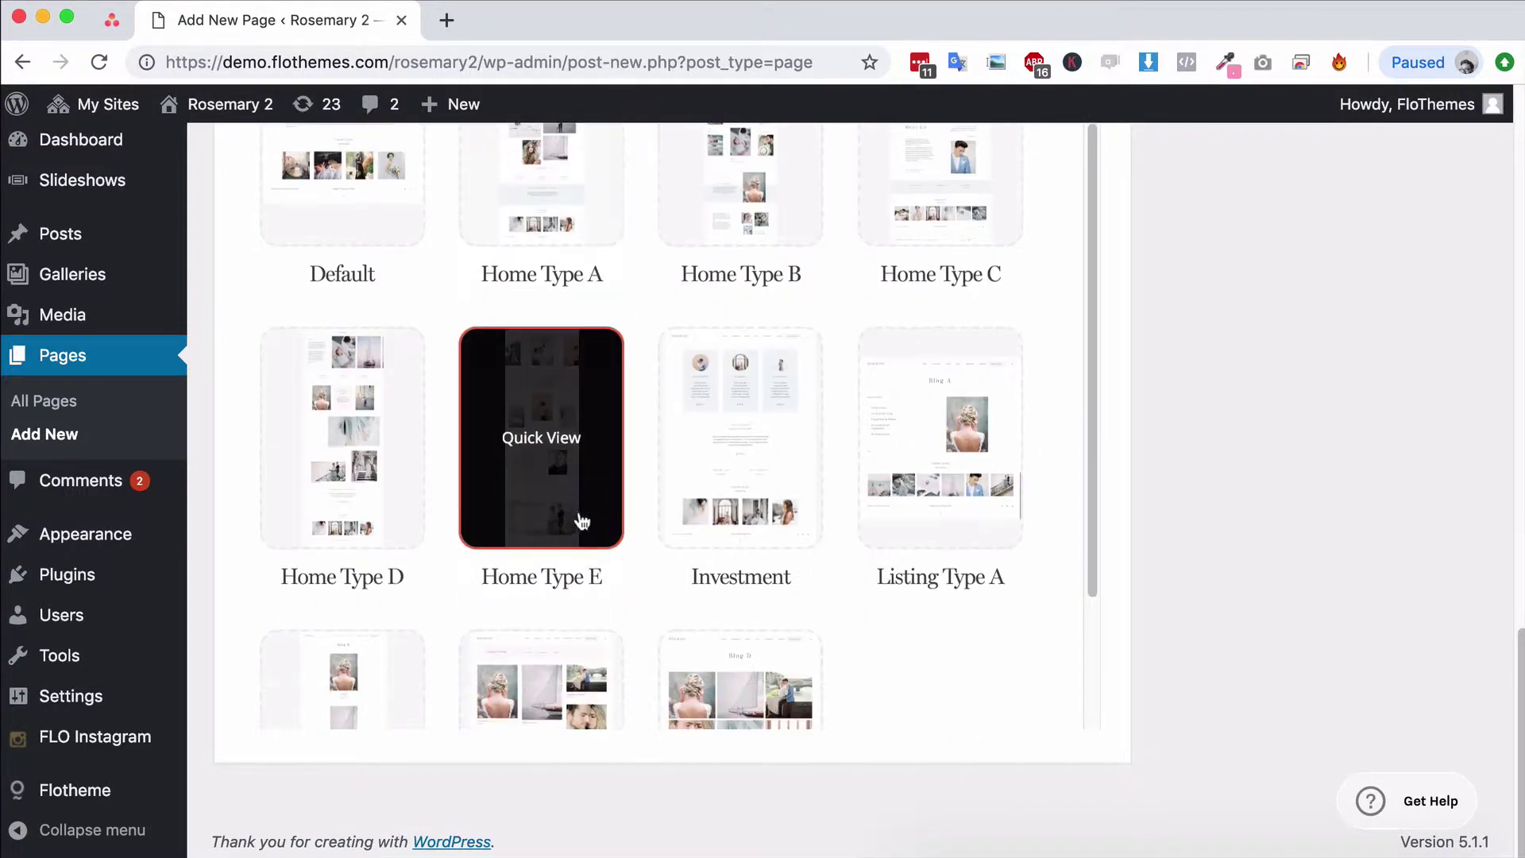
pyautogui.scroll(-3, 579, 517)
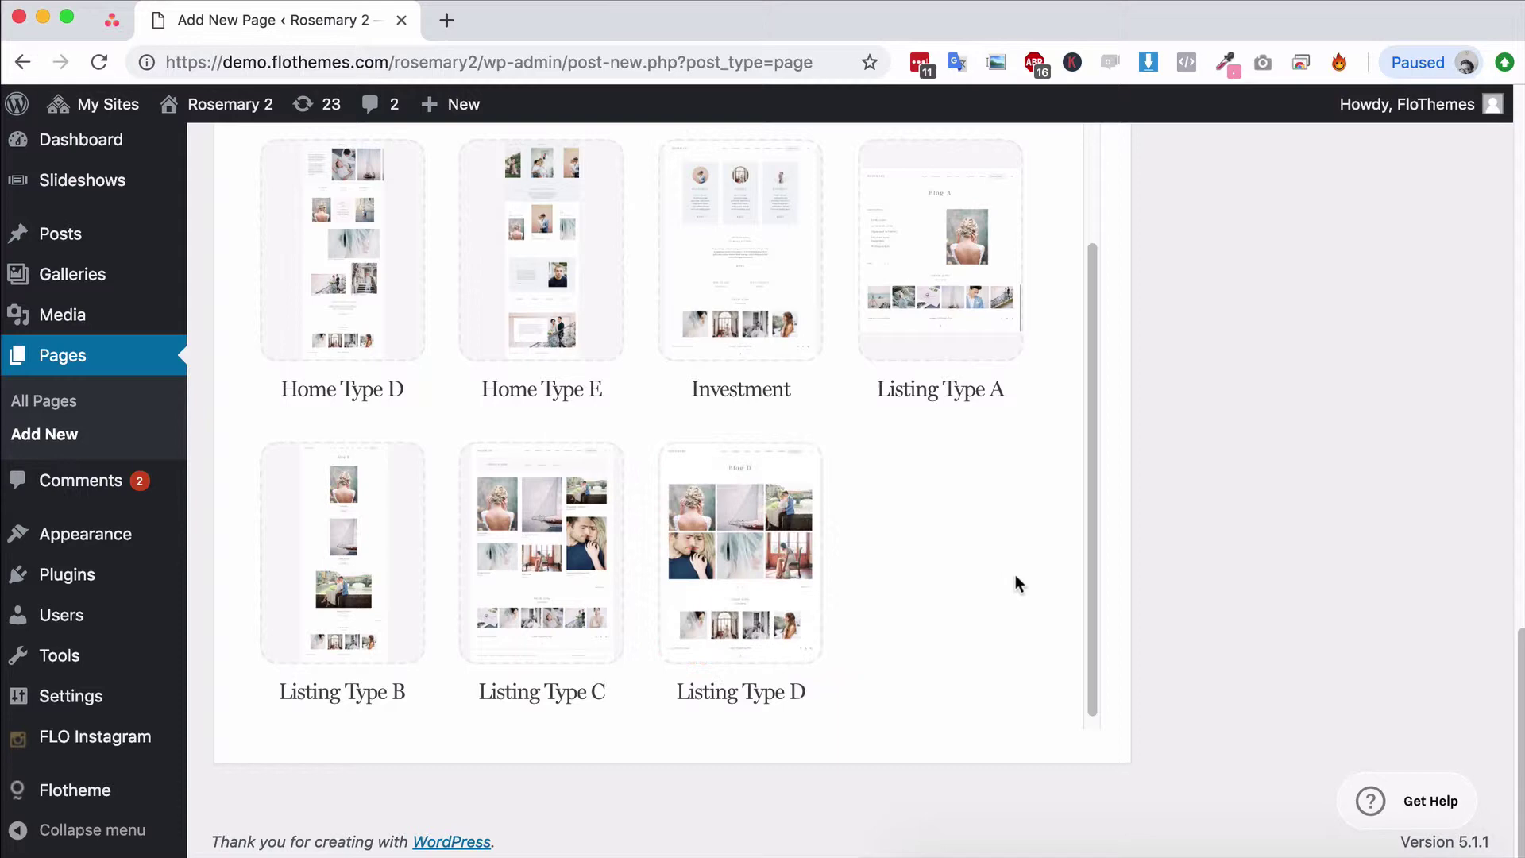
pyautogui.scroll(1, 1019, 572)
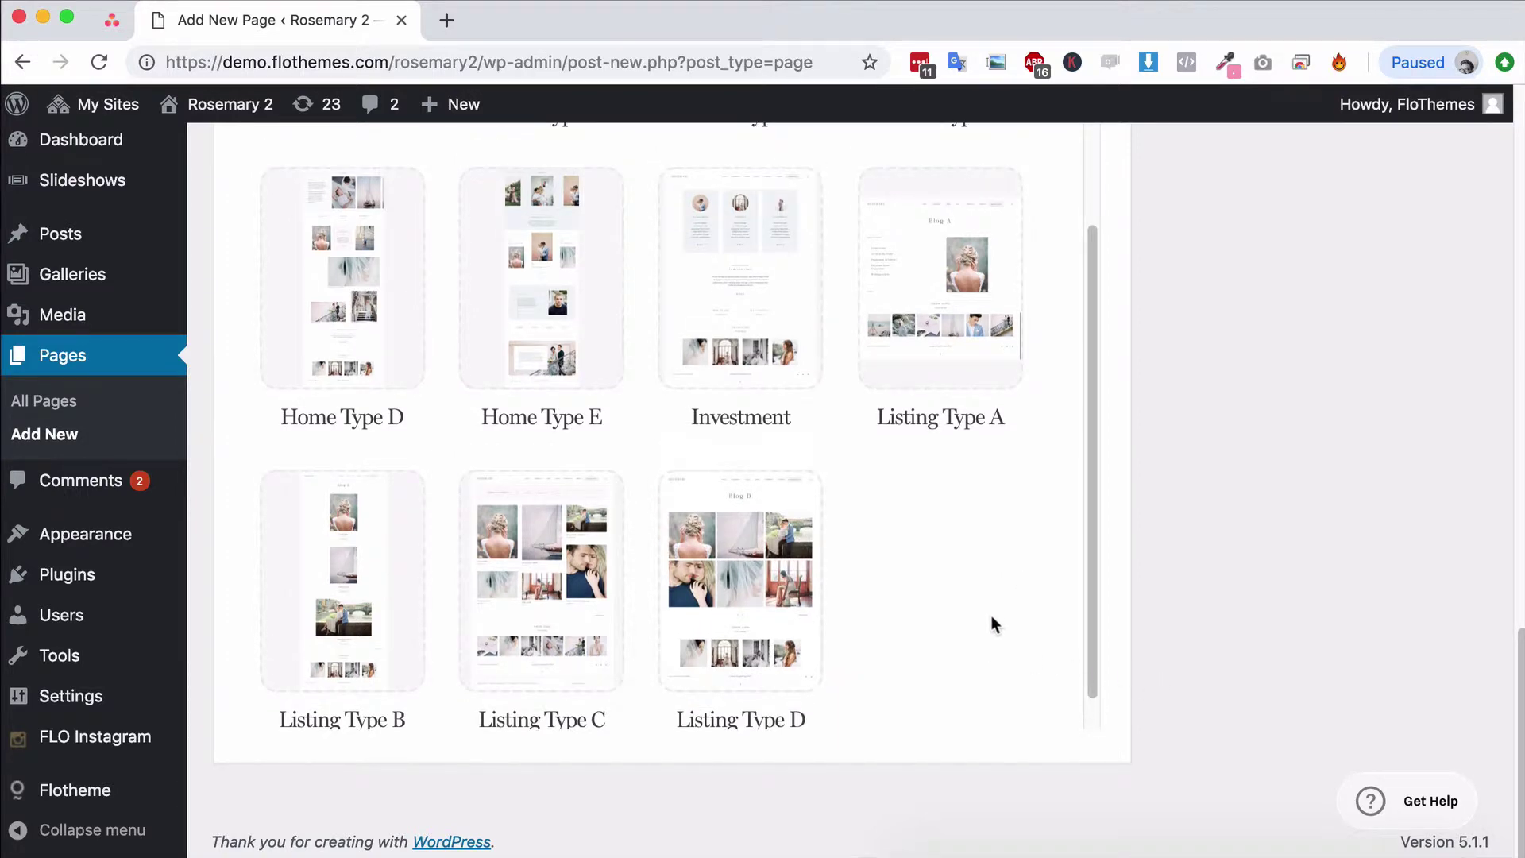
pyautogui.click(740, 604)
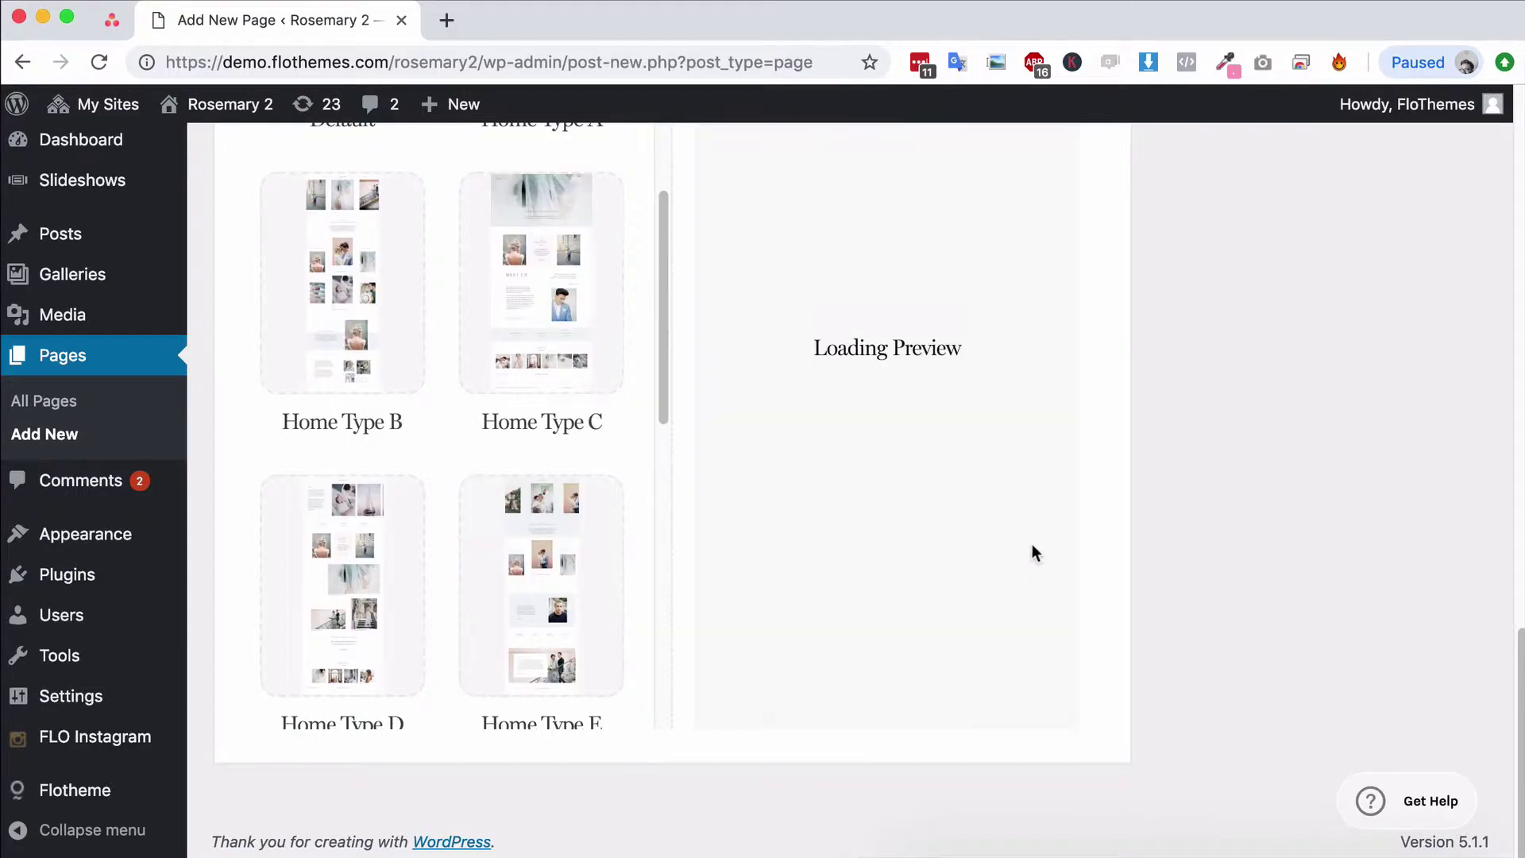
pyautogui.scroll(5, 854, 404)
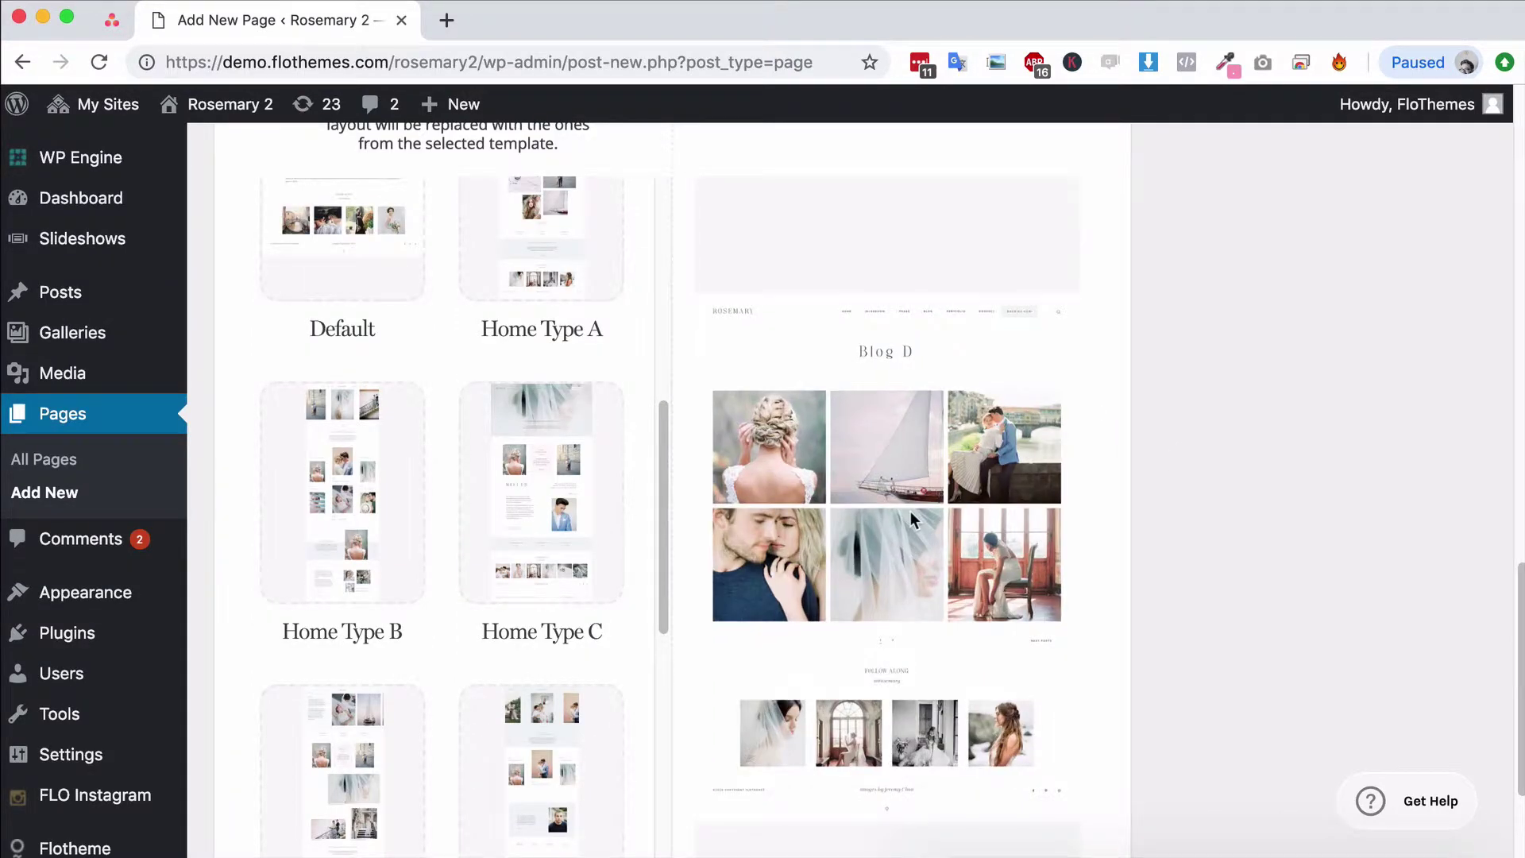
pyautogui.scroll(6, 911, 511)
# Apply the Listing Type D template, confirming replacement of the existing Layout blocks.
pyautogui.click(868, 565)
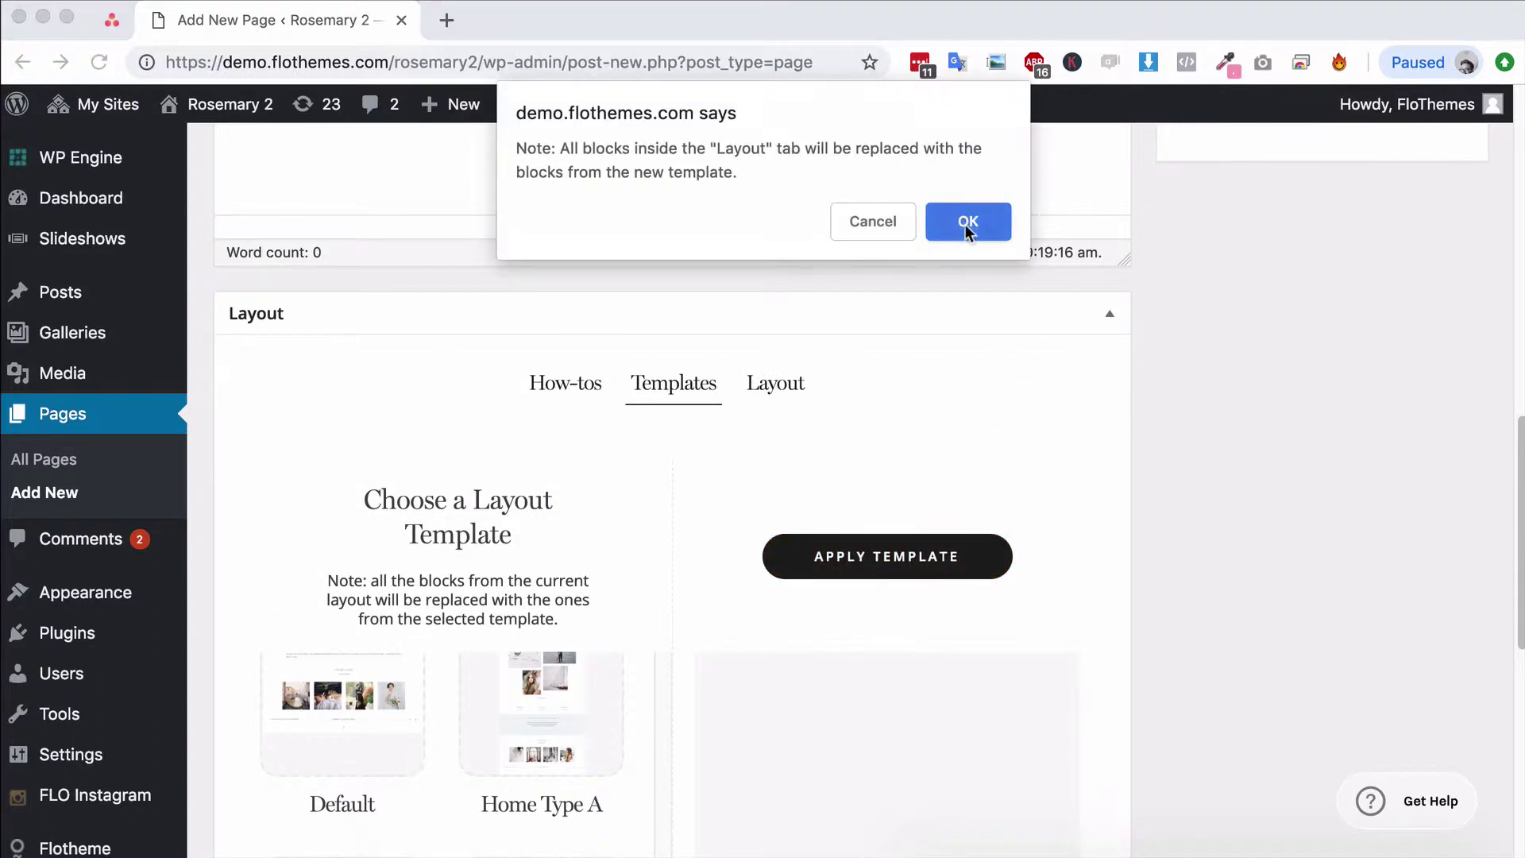
pyautogui.click(968, 224)
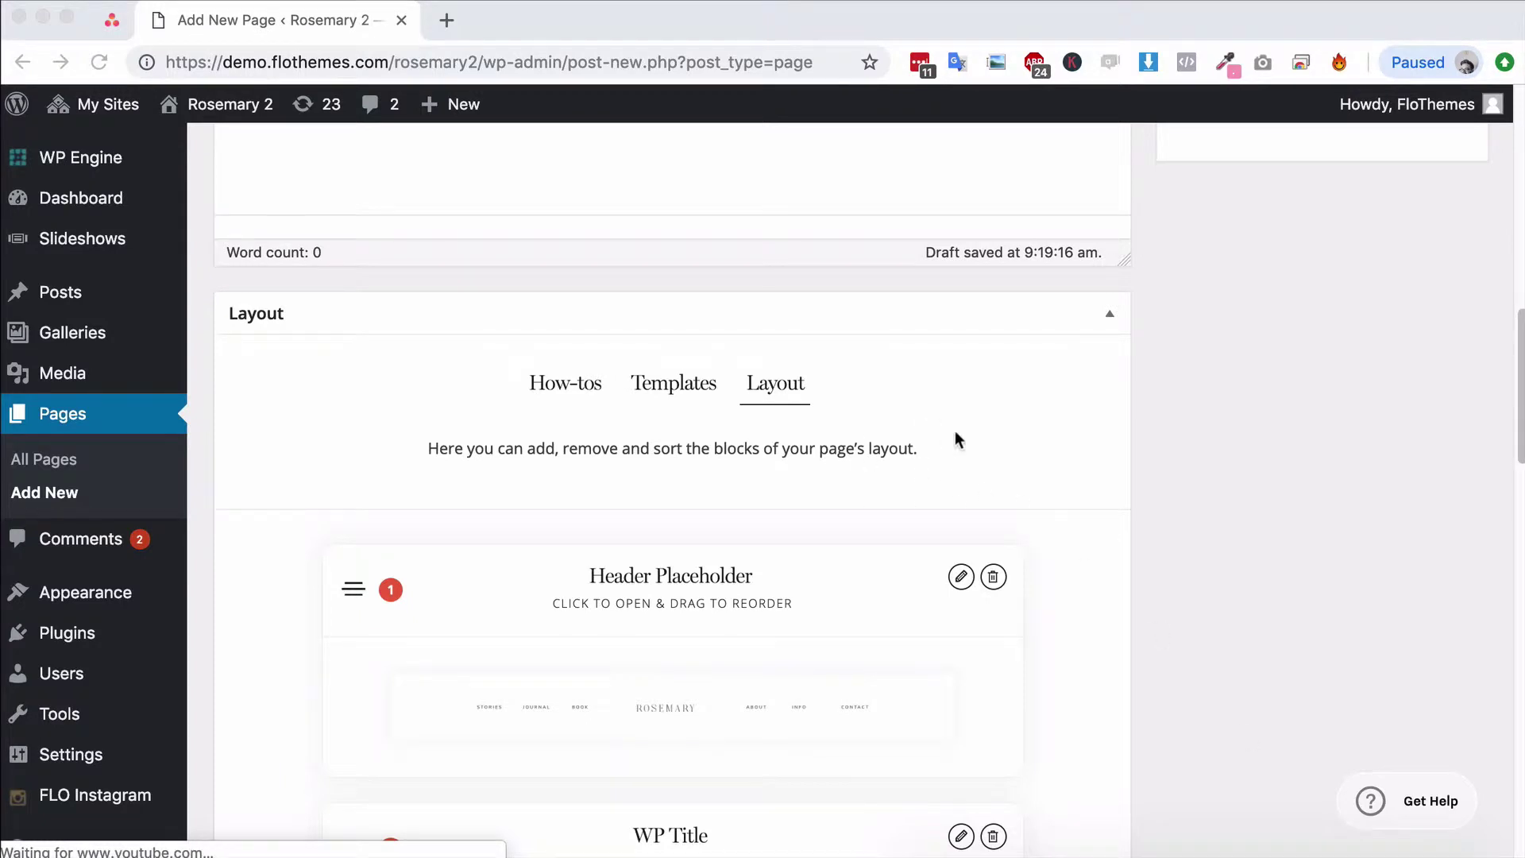
pyautogui.scroll(-7, 1041, 464)
# Review the five new Layout blocks, including WP Title, Listing 4 and Listing Pagination.
pyautogui.scroll(-2, 1073, 467)
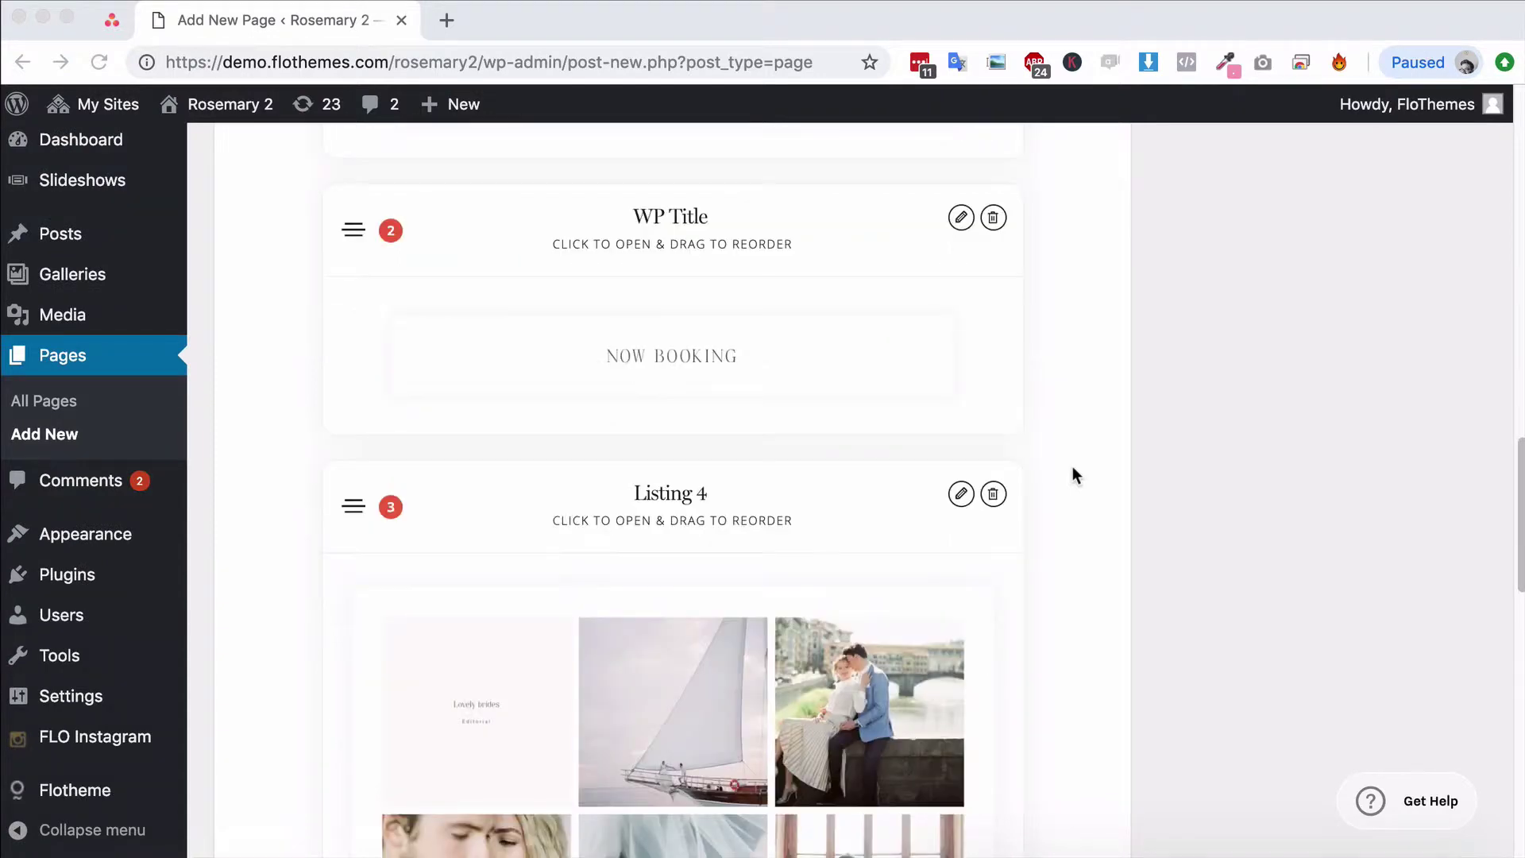
pyautogui.scroll(-3, 1072, 475)
pyautogui.scroll(6, 1070, 474)
pyautogui.scroll(-7, 1065, 475)
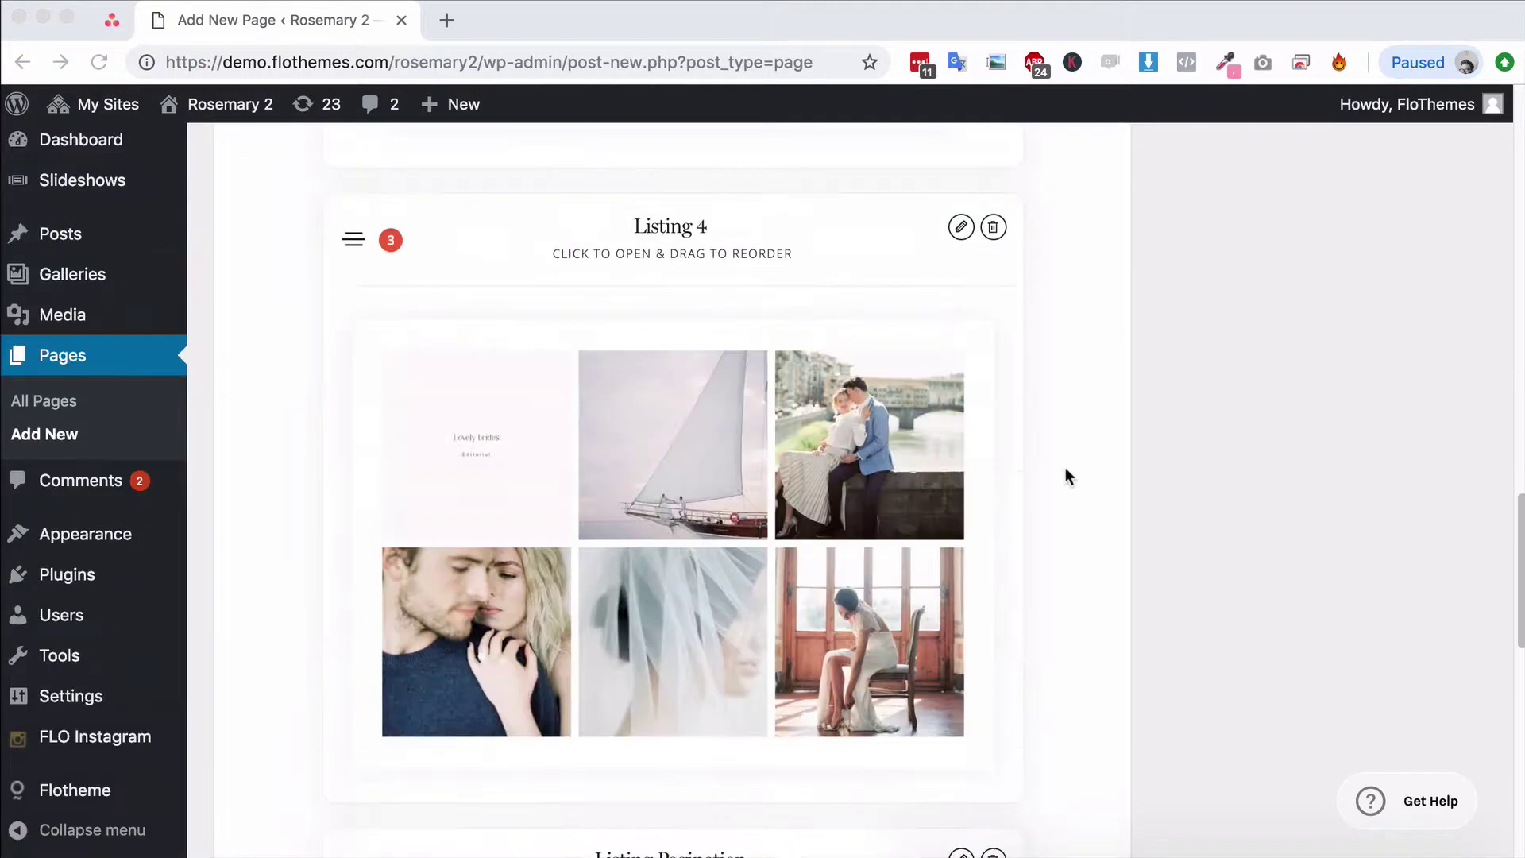
pyautogui.scroll(-8, 1065, 475)
pyautogui.scroll(10, 1096, 589)
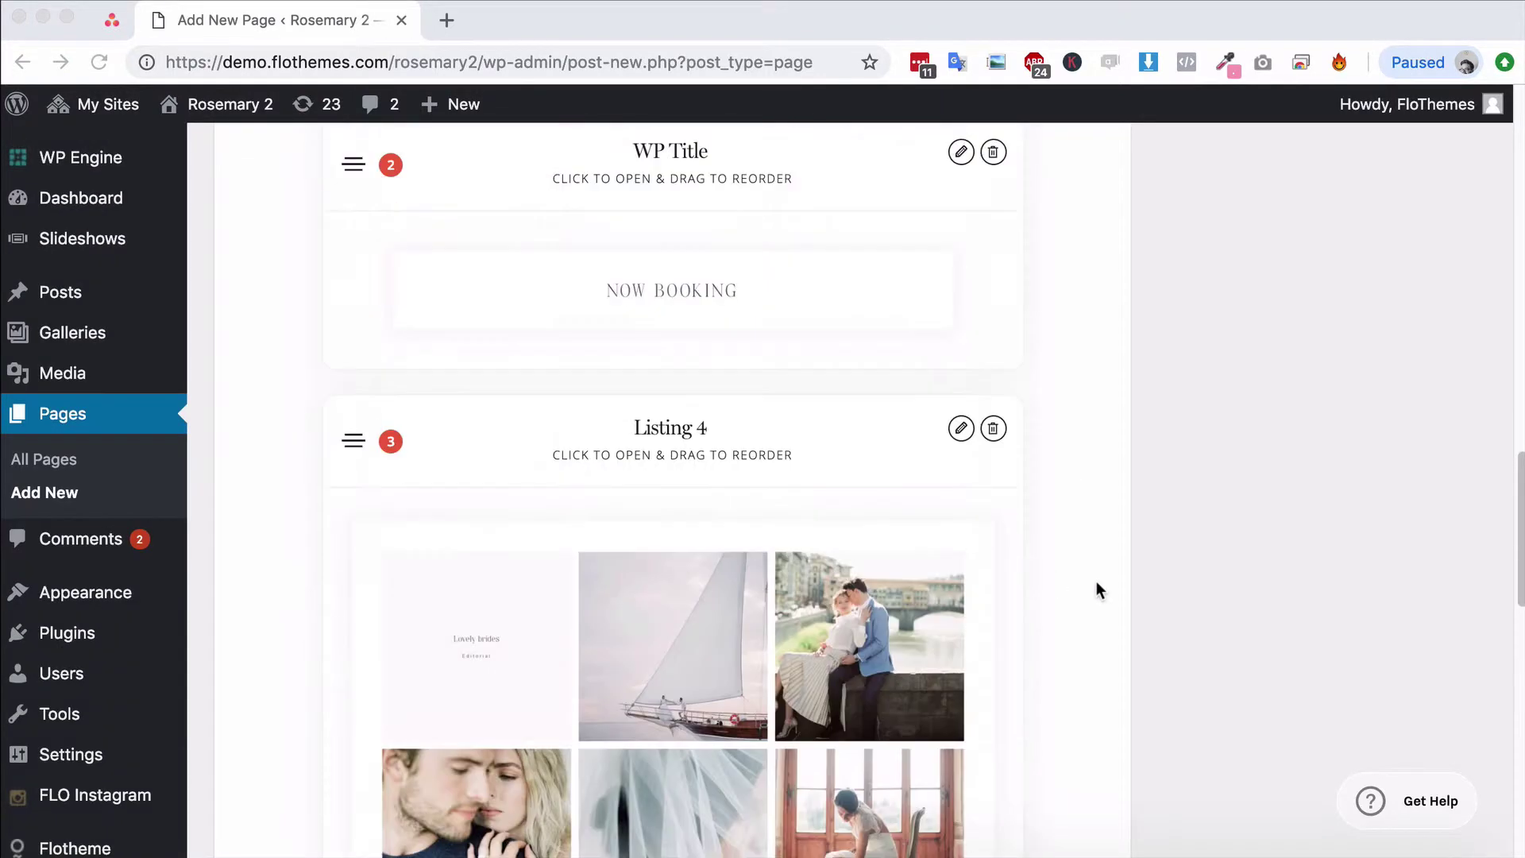
pyautogui.scroll(-3, 1096, 582)
pyautogui.scroll(1, 1093, 579)
pyautogui.scroll(2, 1100, 555)
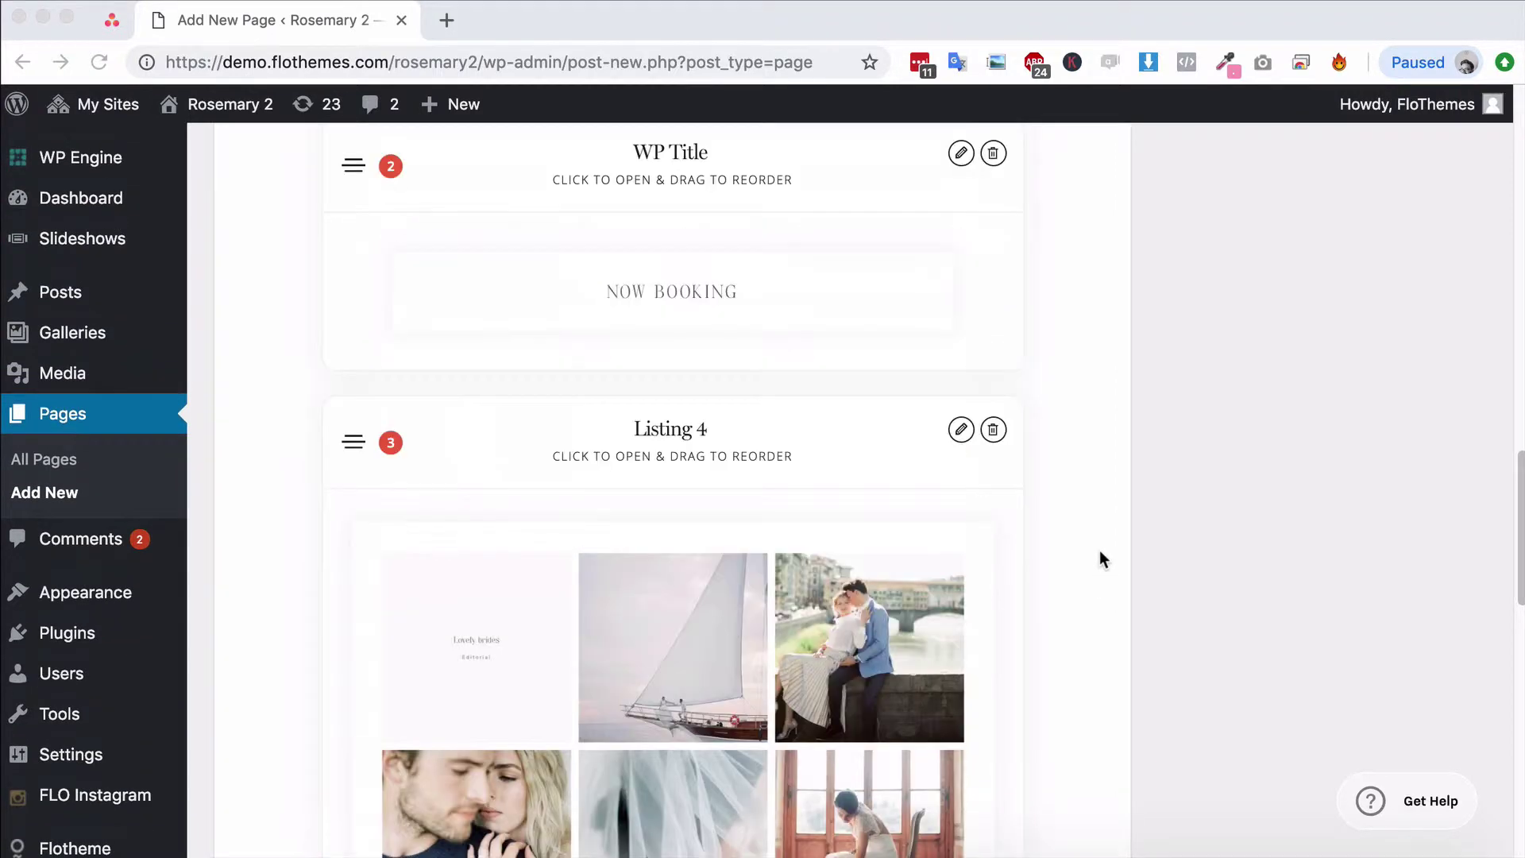
pyautogui.scroll(-3, 1100, 551)
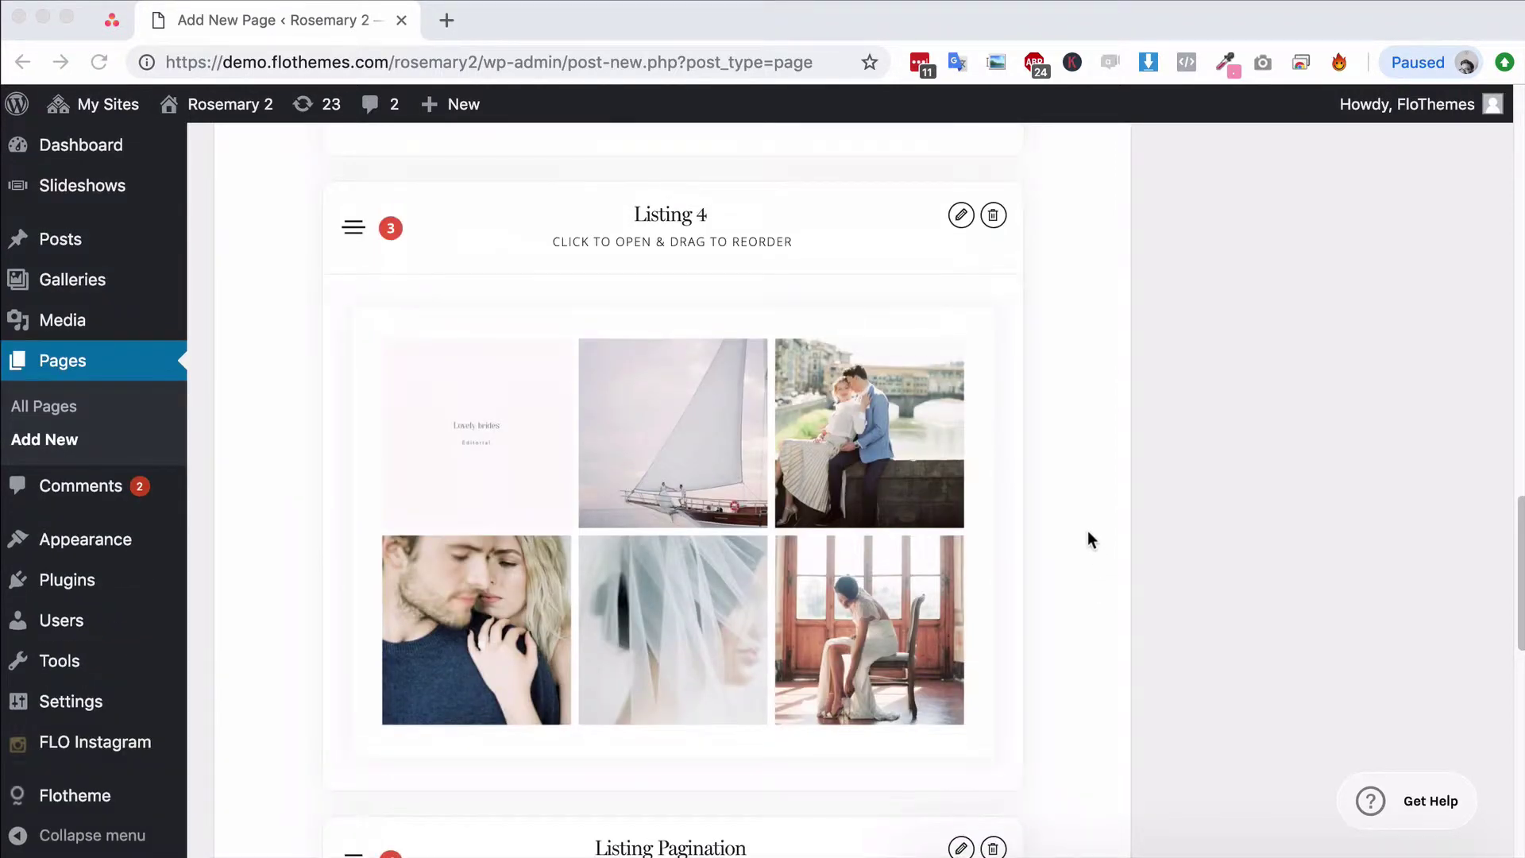
pyautogui.scroll(-1, 1093, 486)
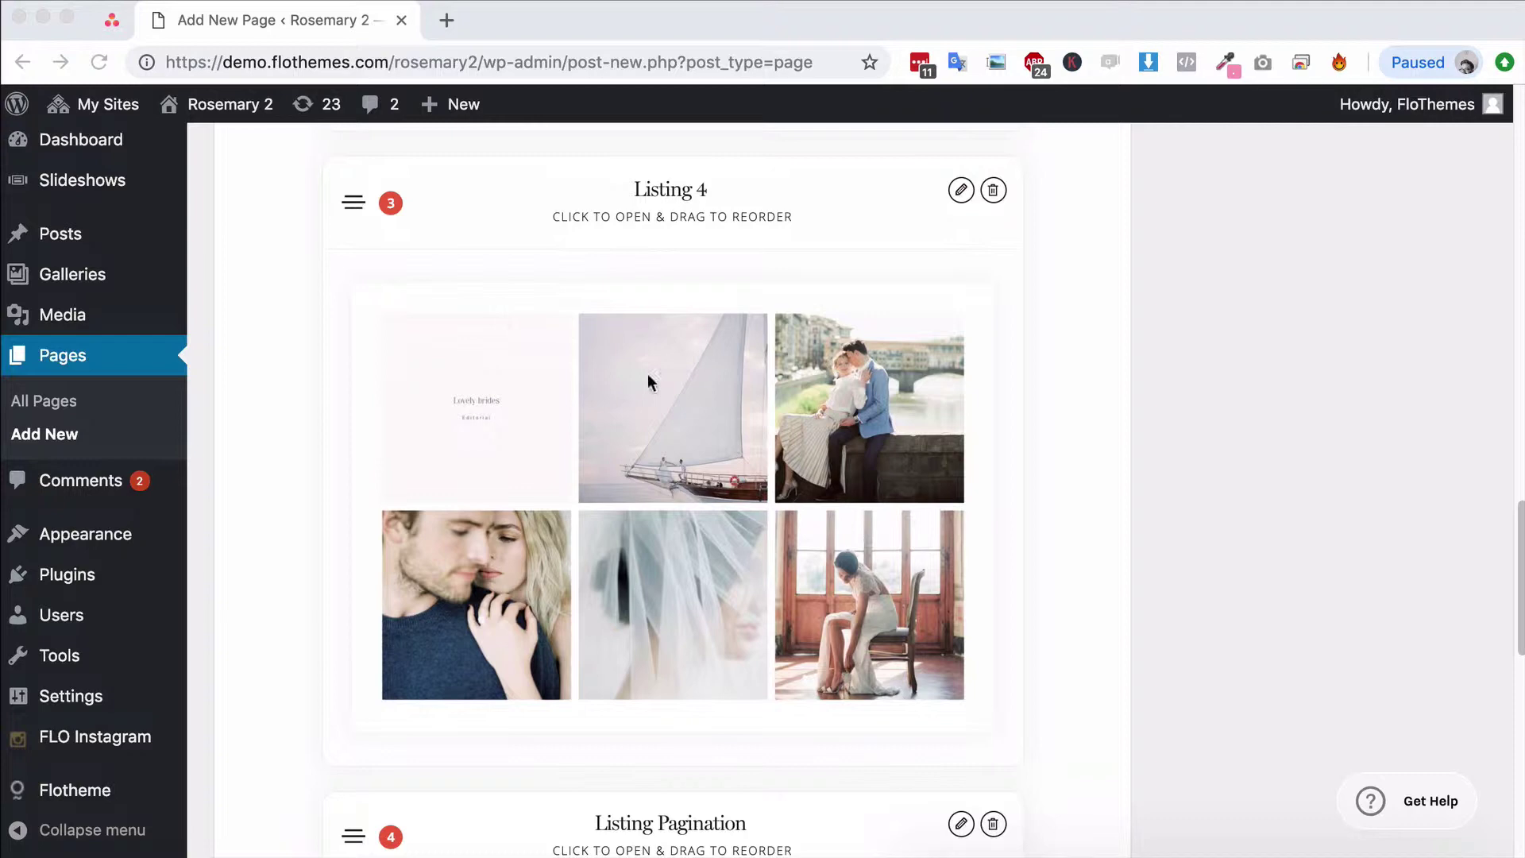
pyautogui.scroll(-12, 712, 360)
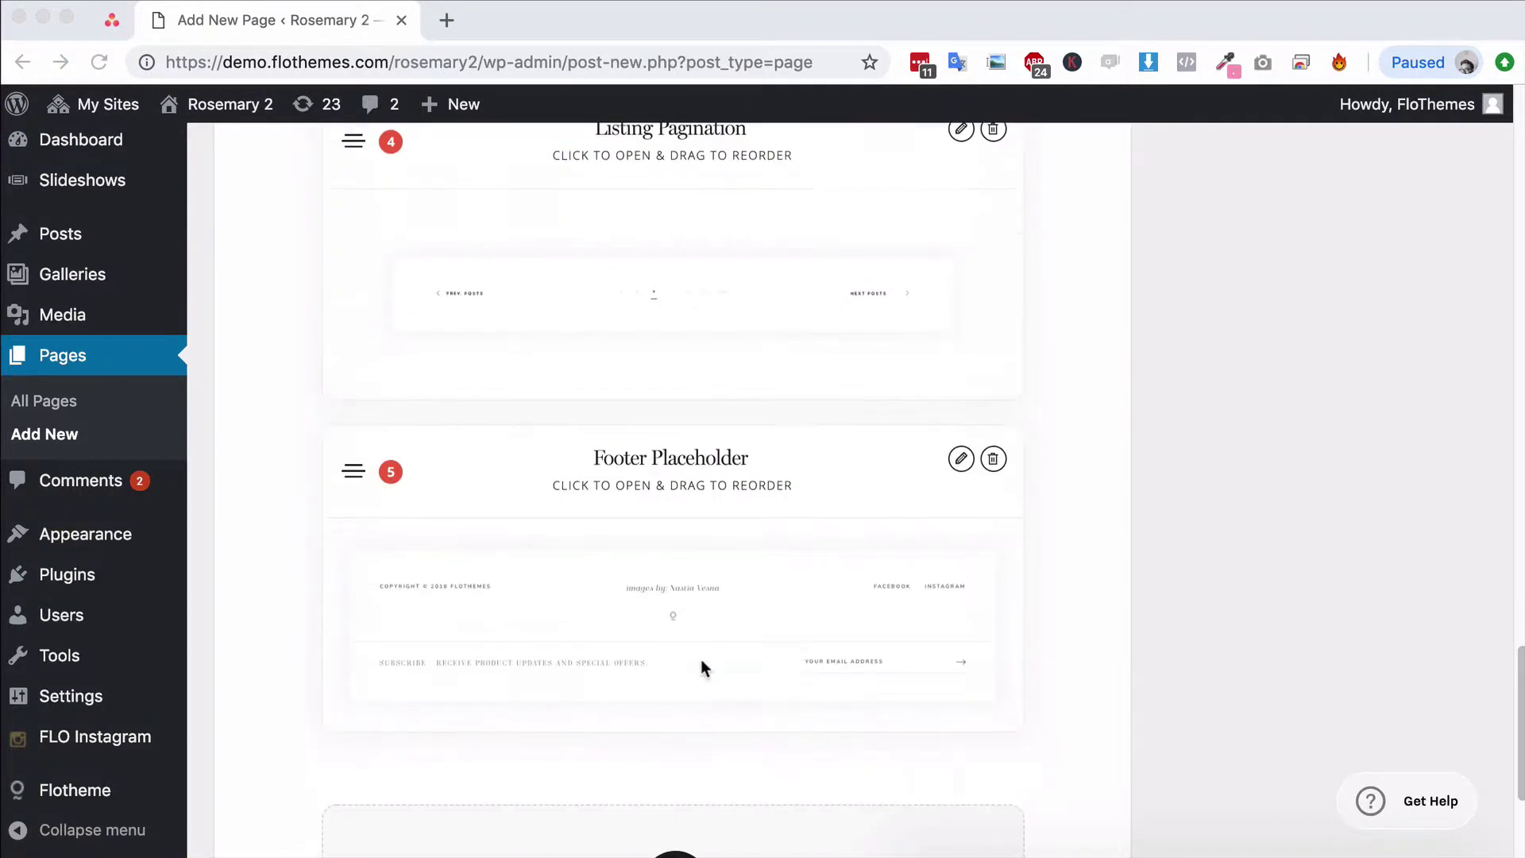
# Search the block picker for 'listing', then dismiss it without adding a block.
pyautogui.click(688, 712)
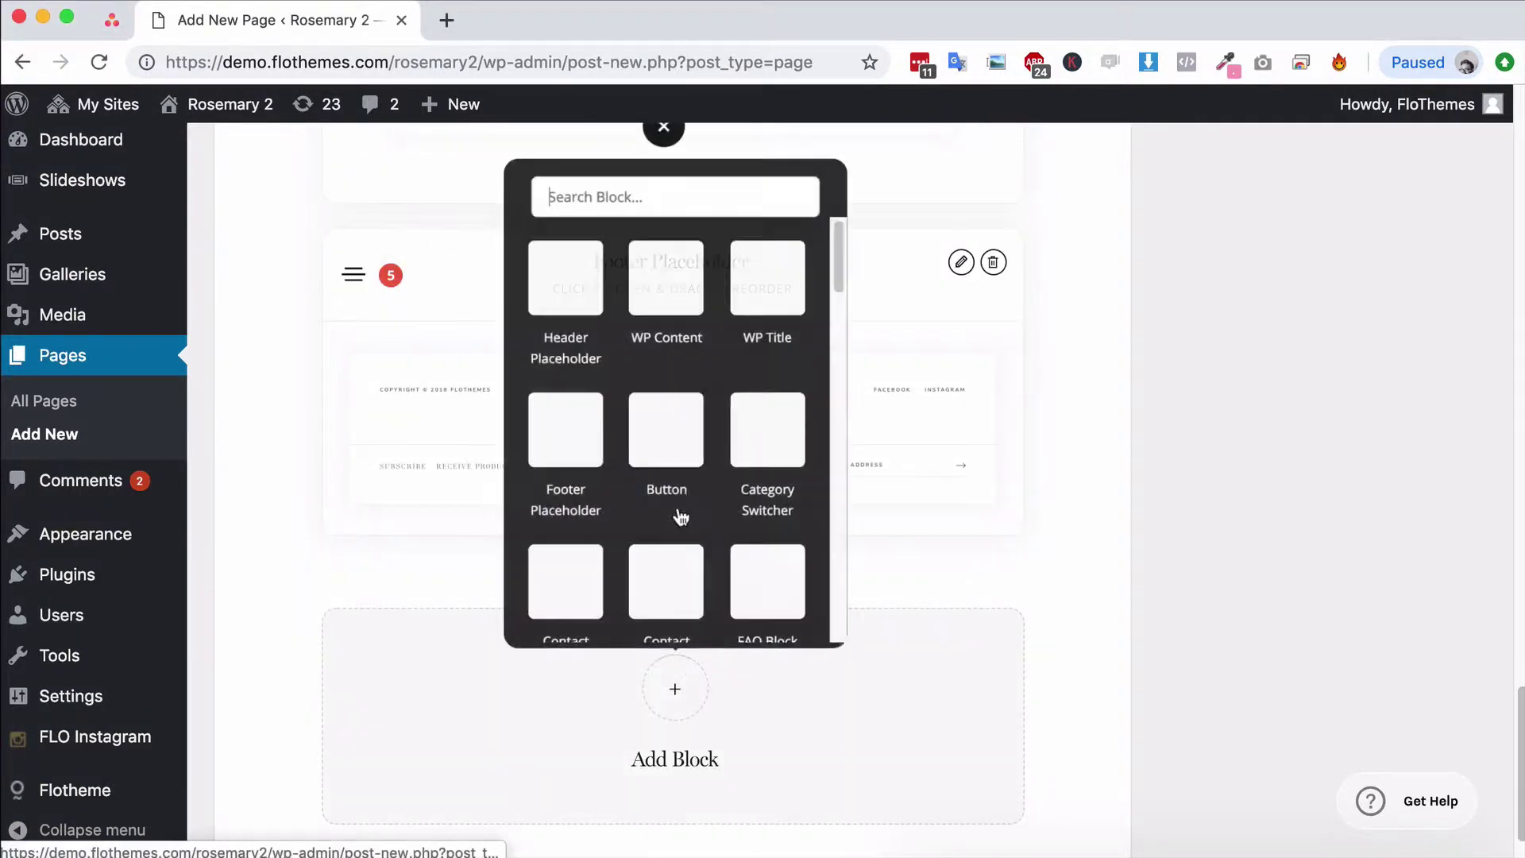
pyautogui.write('listing')
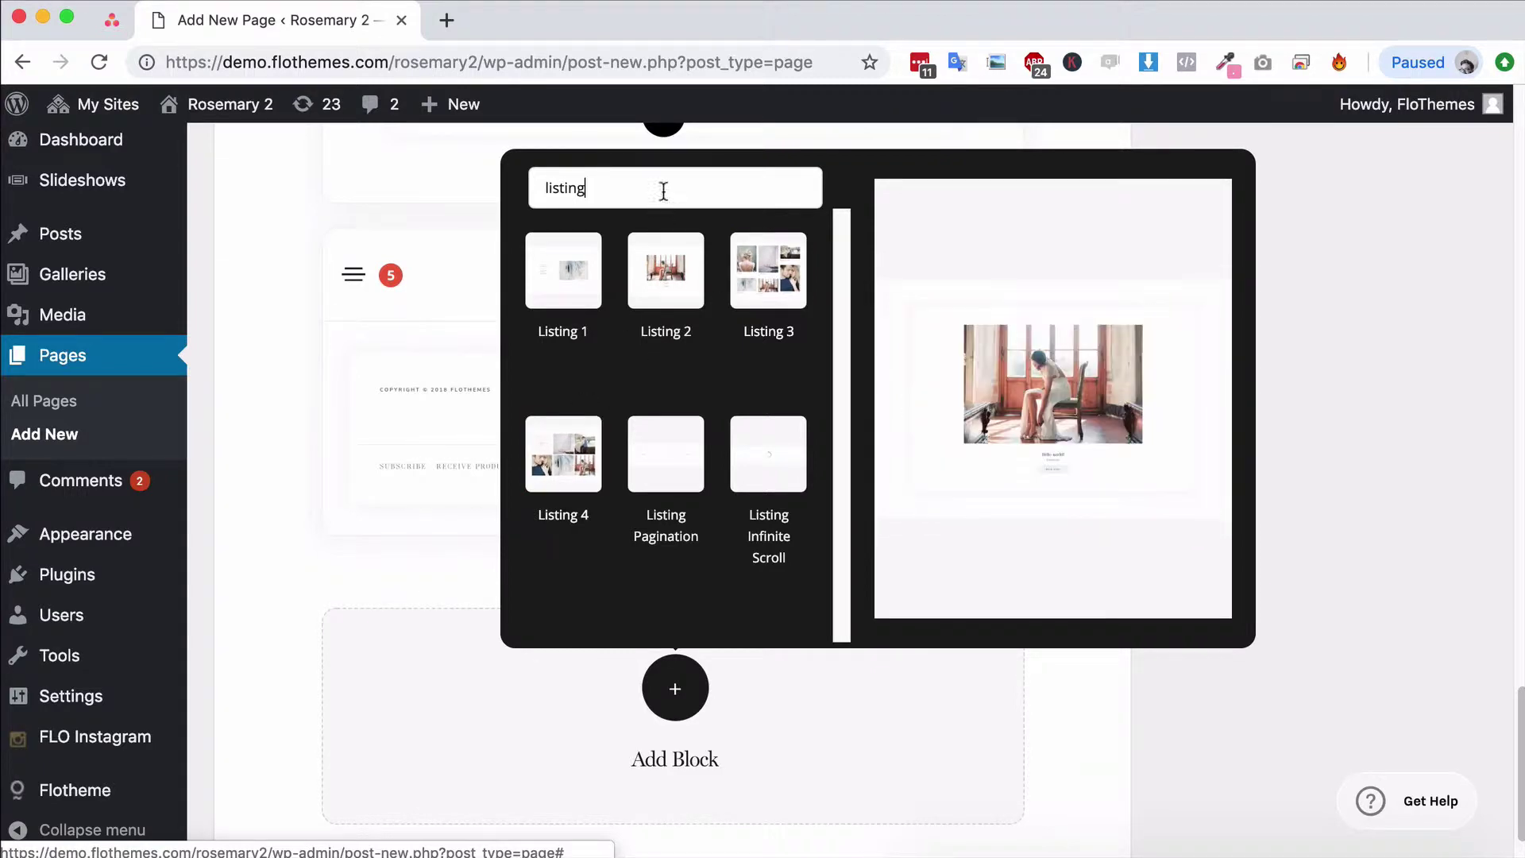
pyautogui.scroll(1, 518, 324)
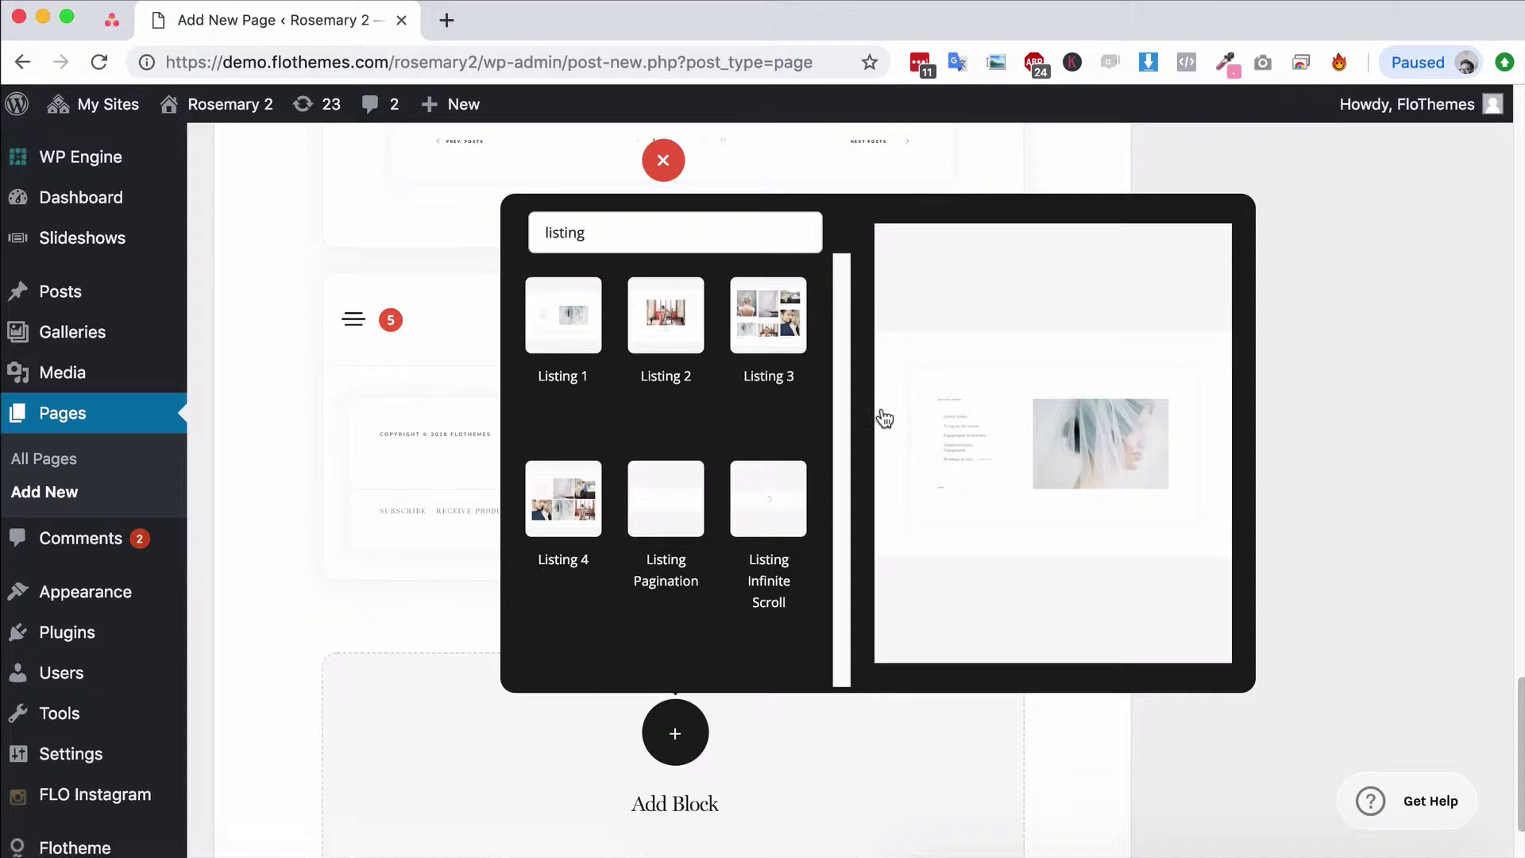
pyautogui.press('Escape')
# Scroll the editor up to the Listing 4 block and its six-photo grid preview.
pyautogui.scroll(5, 849, 562)
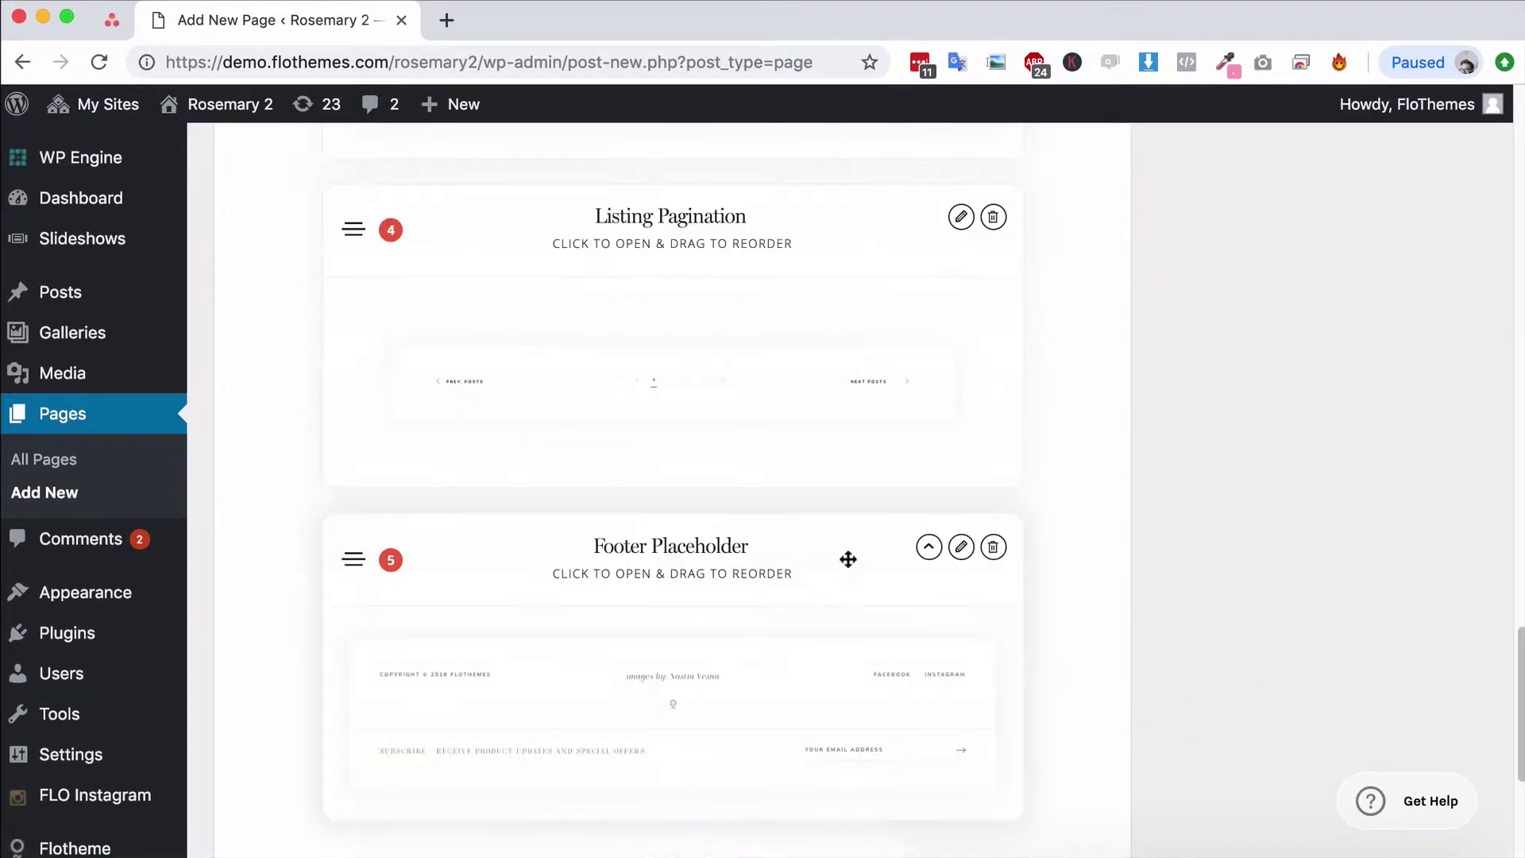
pyautogui.scroll(-3, 653, 673)
pyautogui.scroll(5, 653, 673)
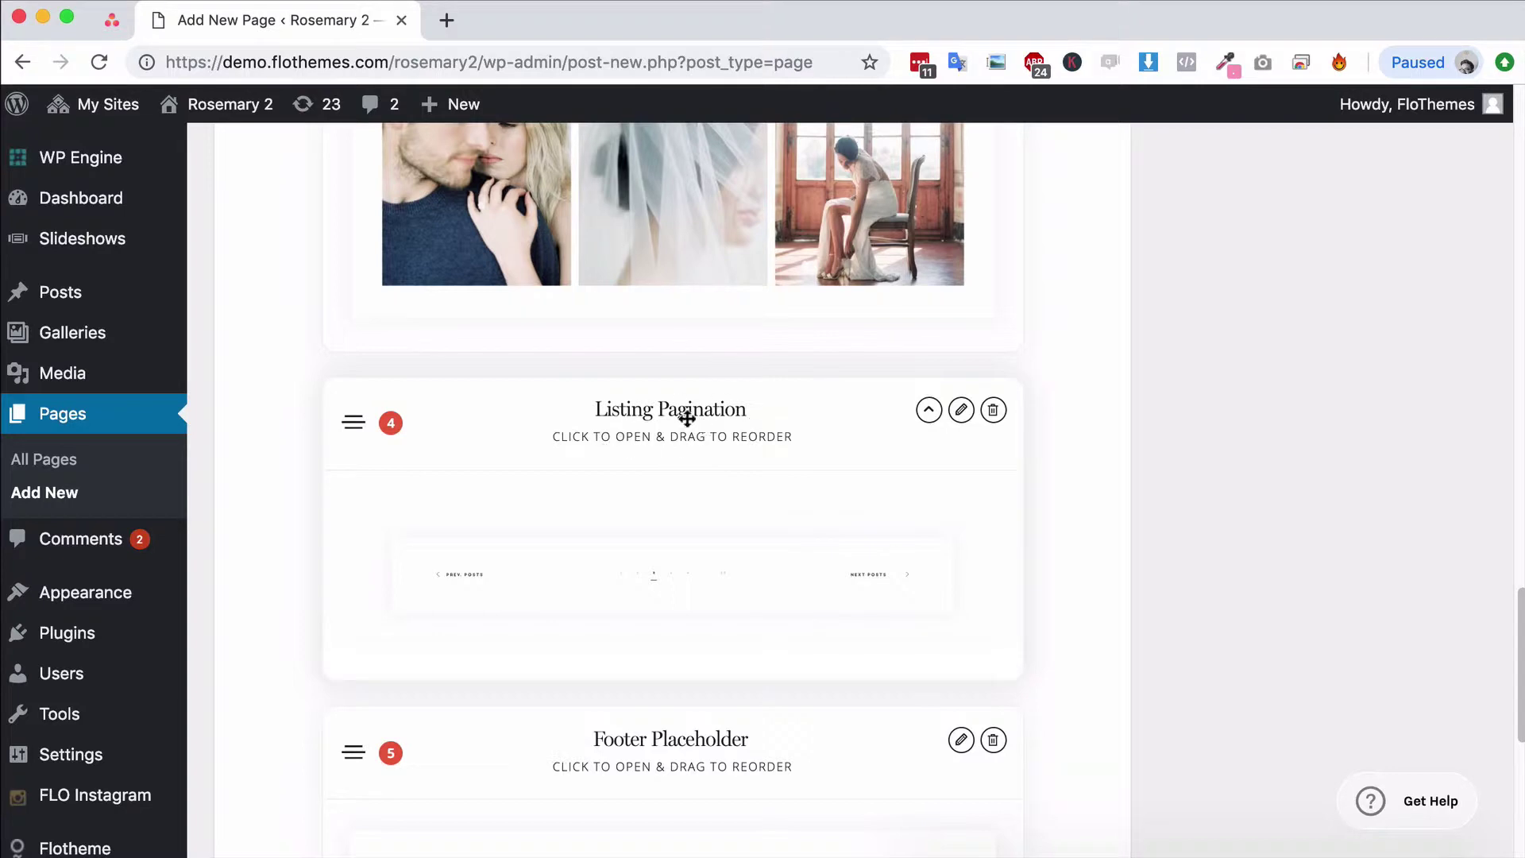
pyautogui.scroll(3, 722, 455)
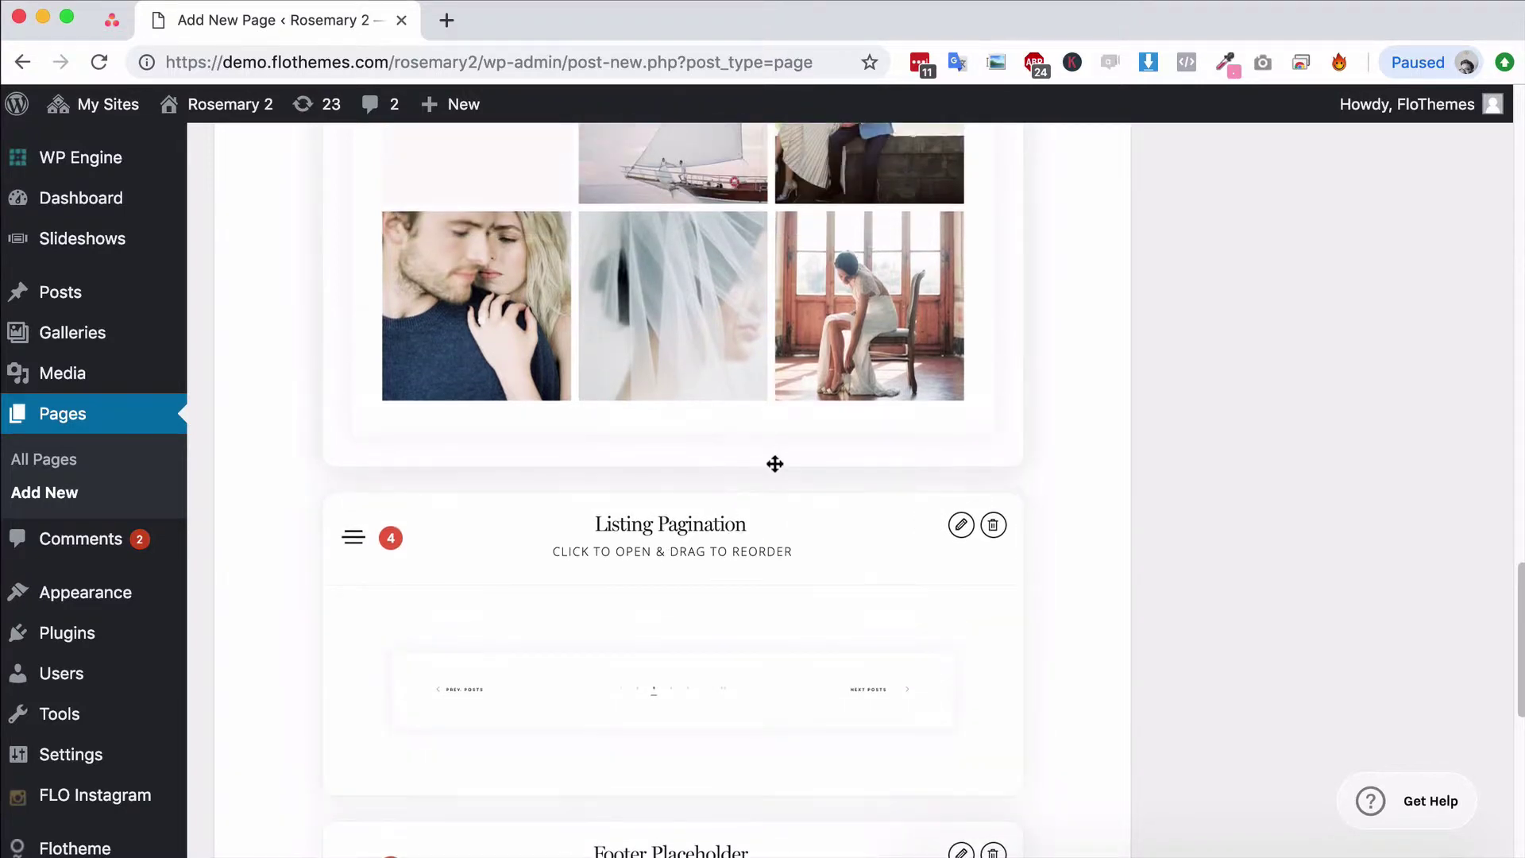
pyautogui.scroll(1, 754, 407)
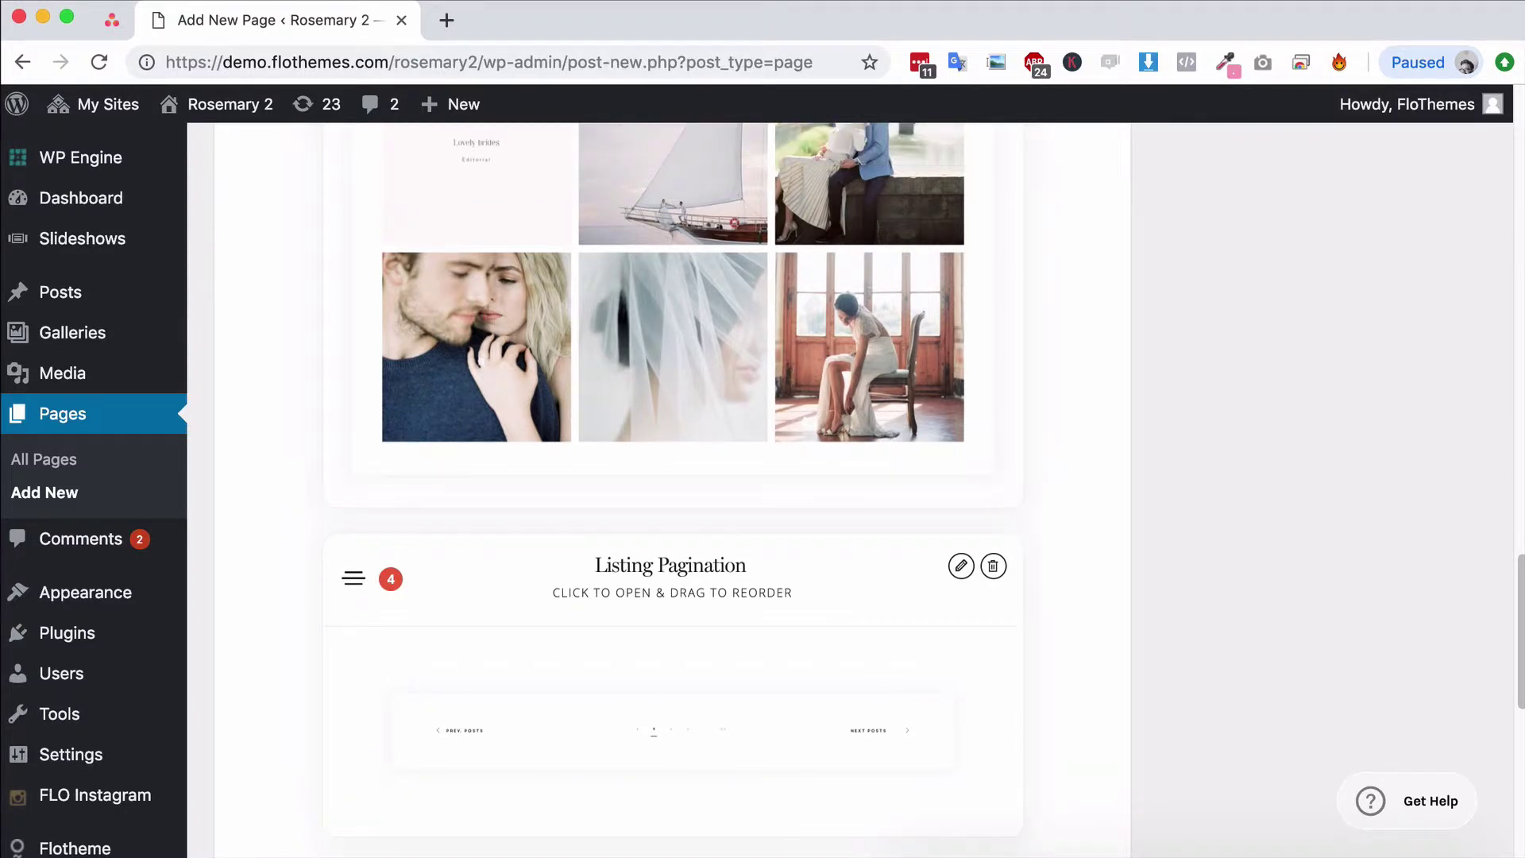
pyautogui.scroll(6, 875, 599)
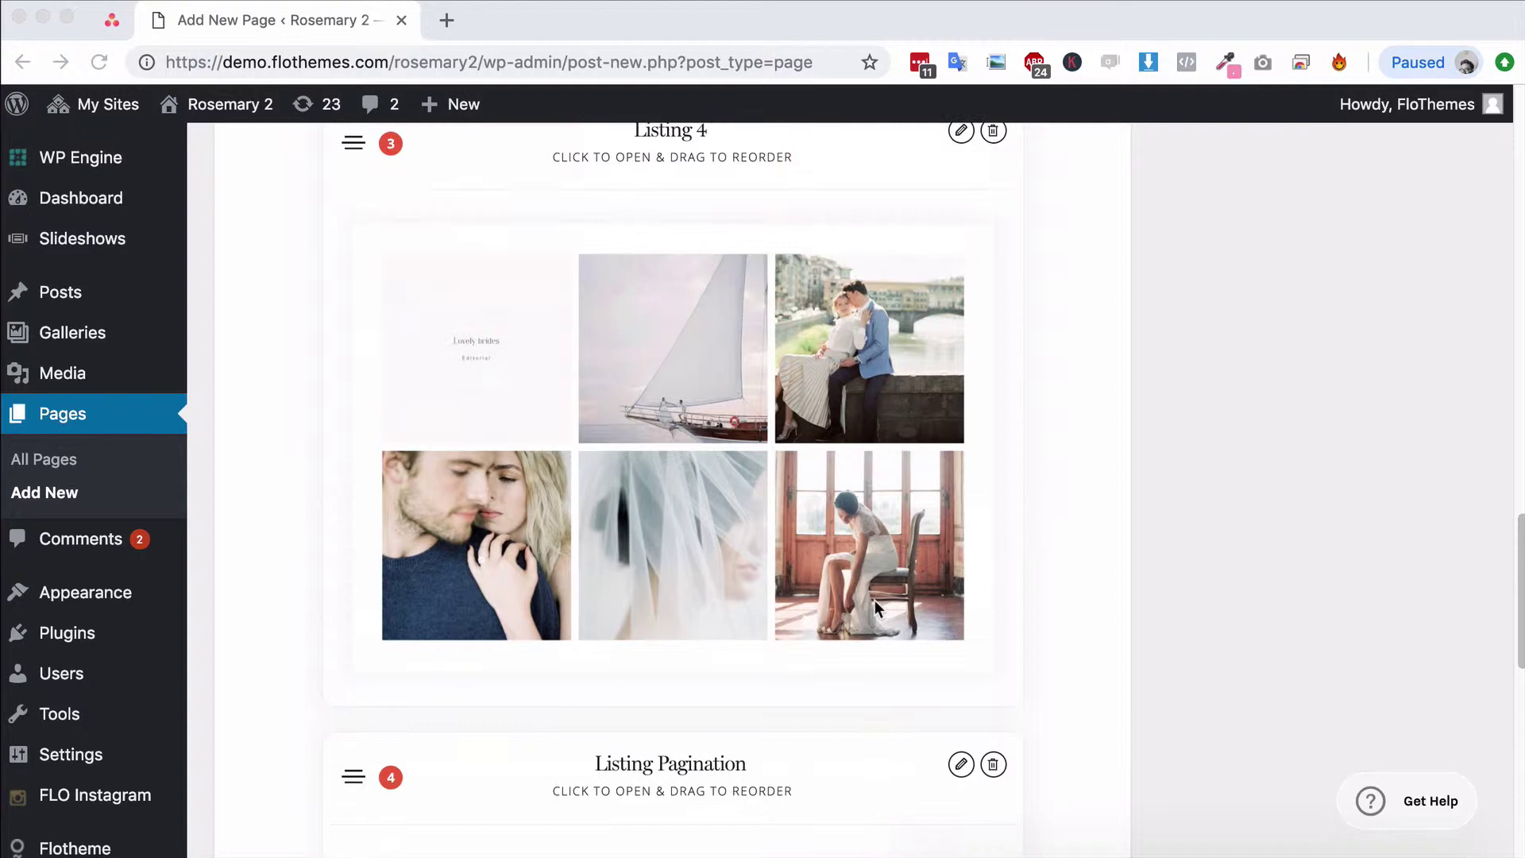
pyautogui.scroll(-6, 694, 697)
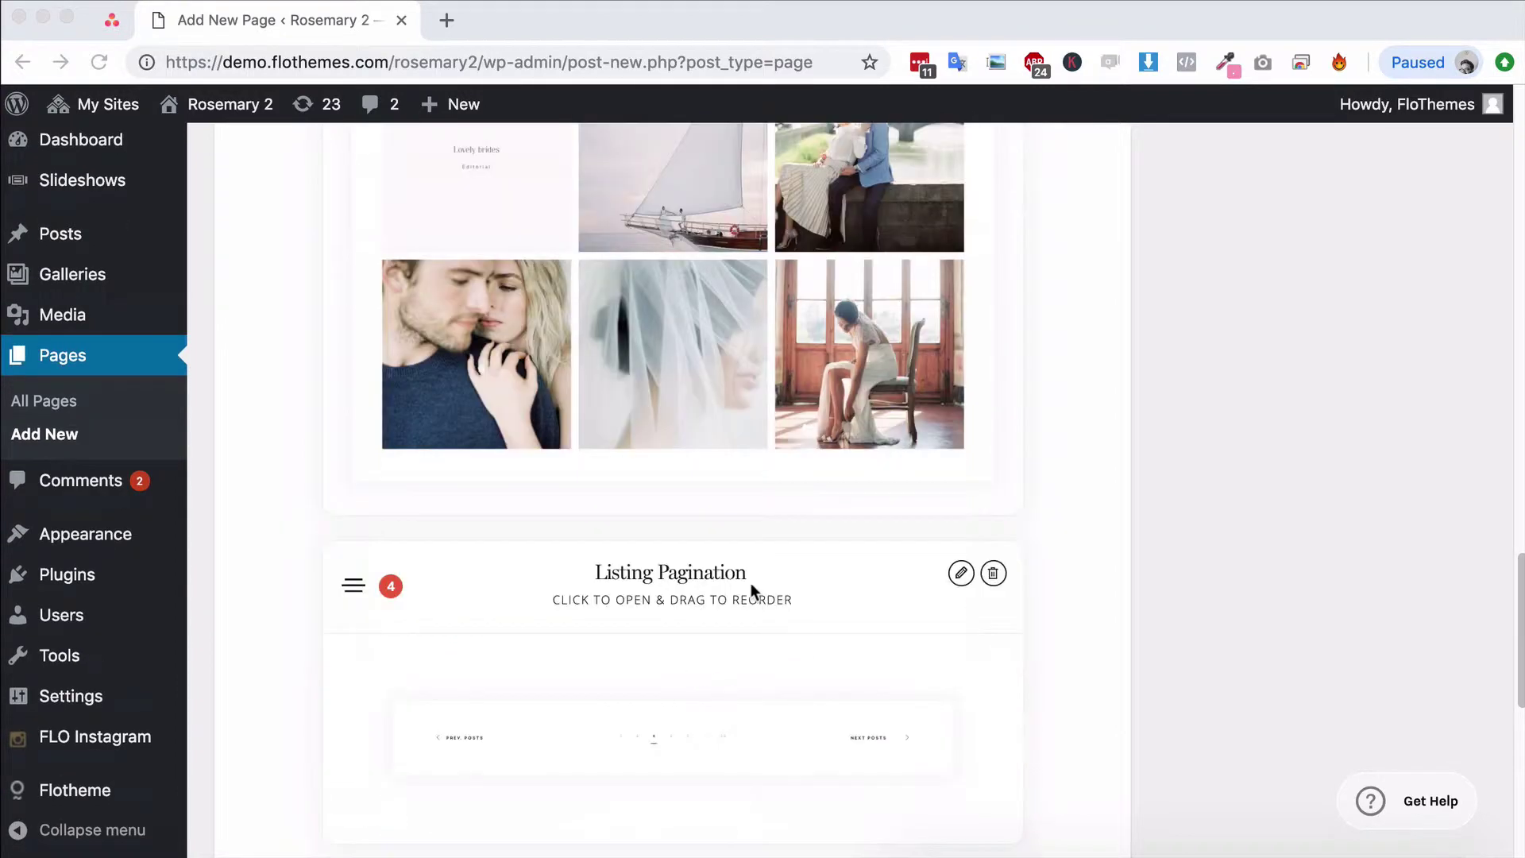
pyautogui.scroll(5, 825, 441)
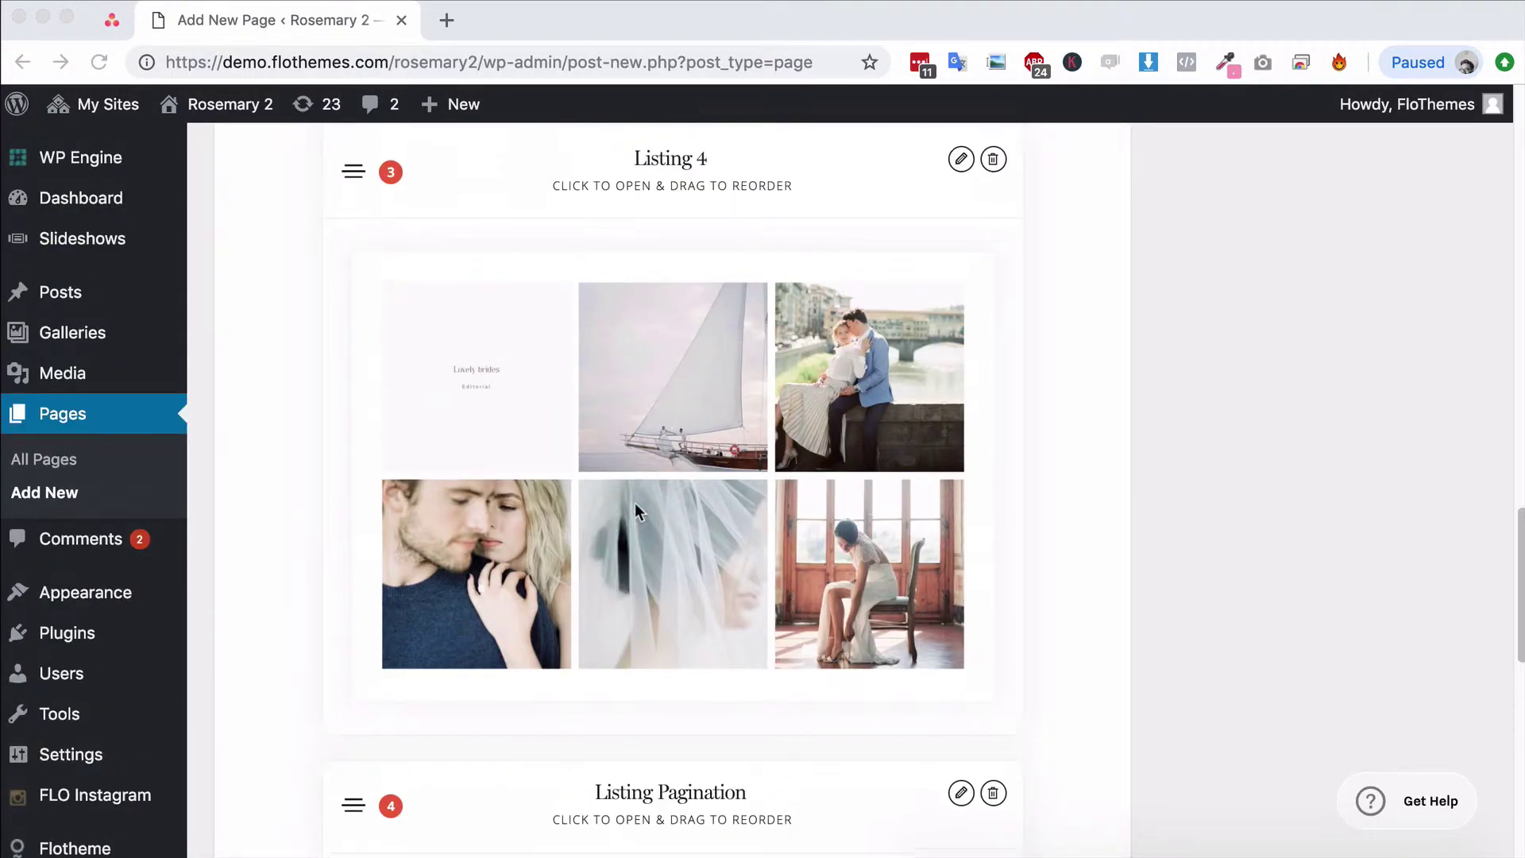
pyautogui.scroll(1, 956, 286)
# Open Listing 4's settings and set What to List to Posts with no category filter.
pyautogui.click(960, 185)
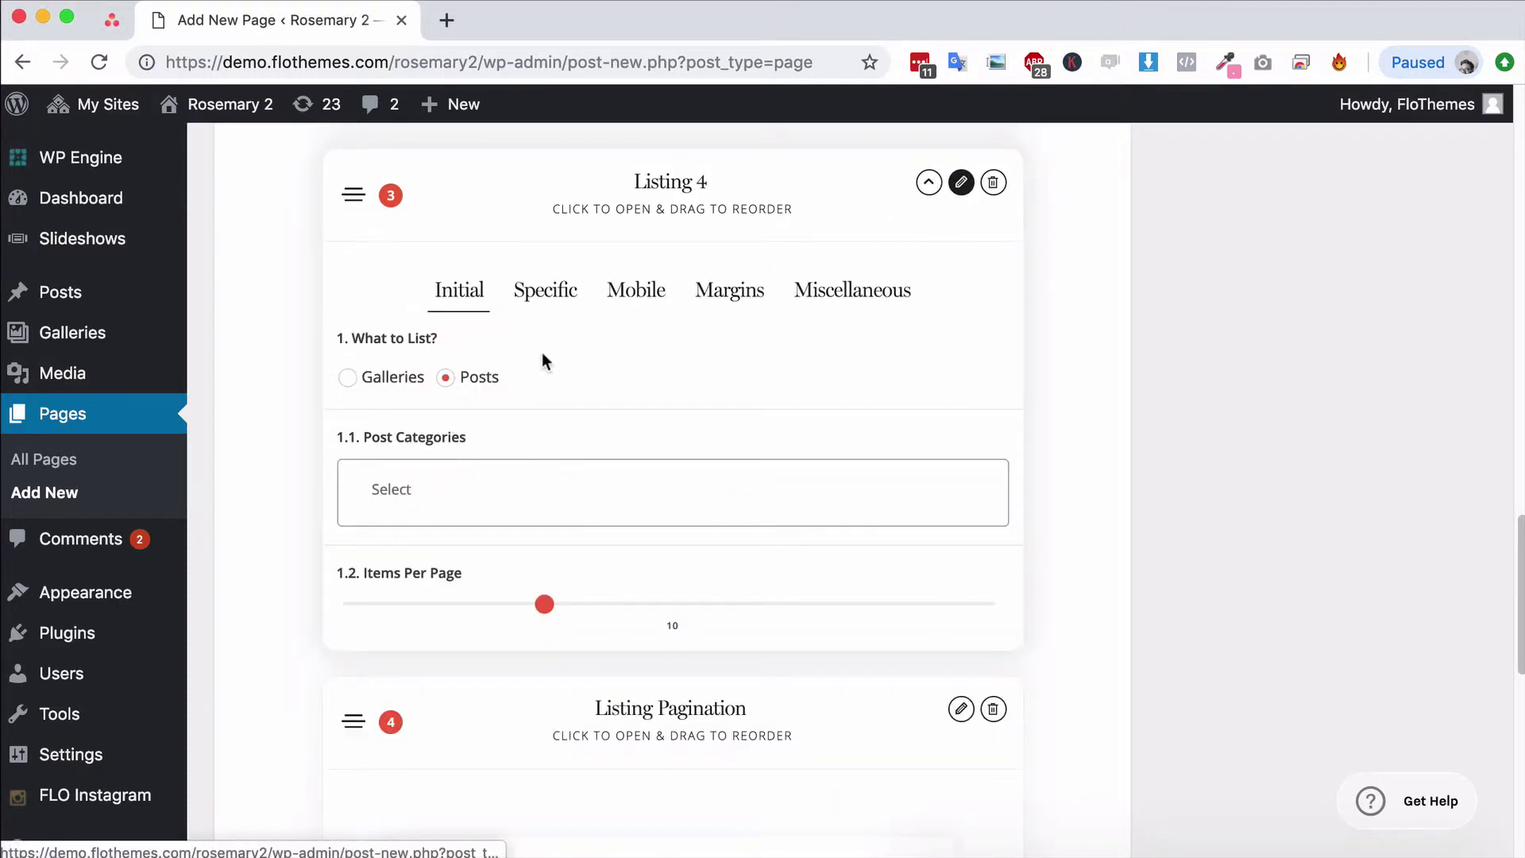
pyautogui.click(350, 382)
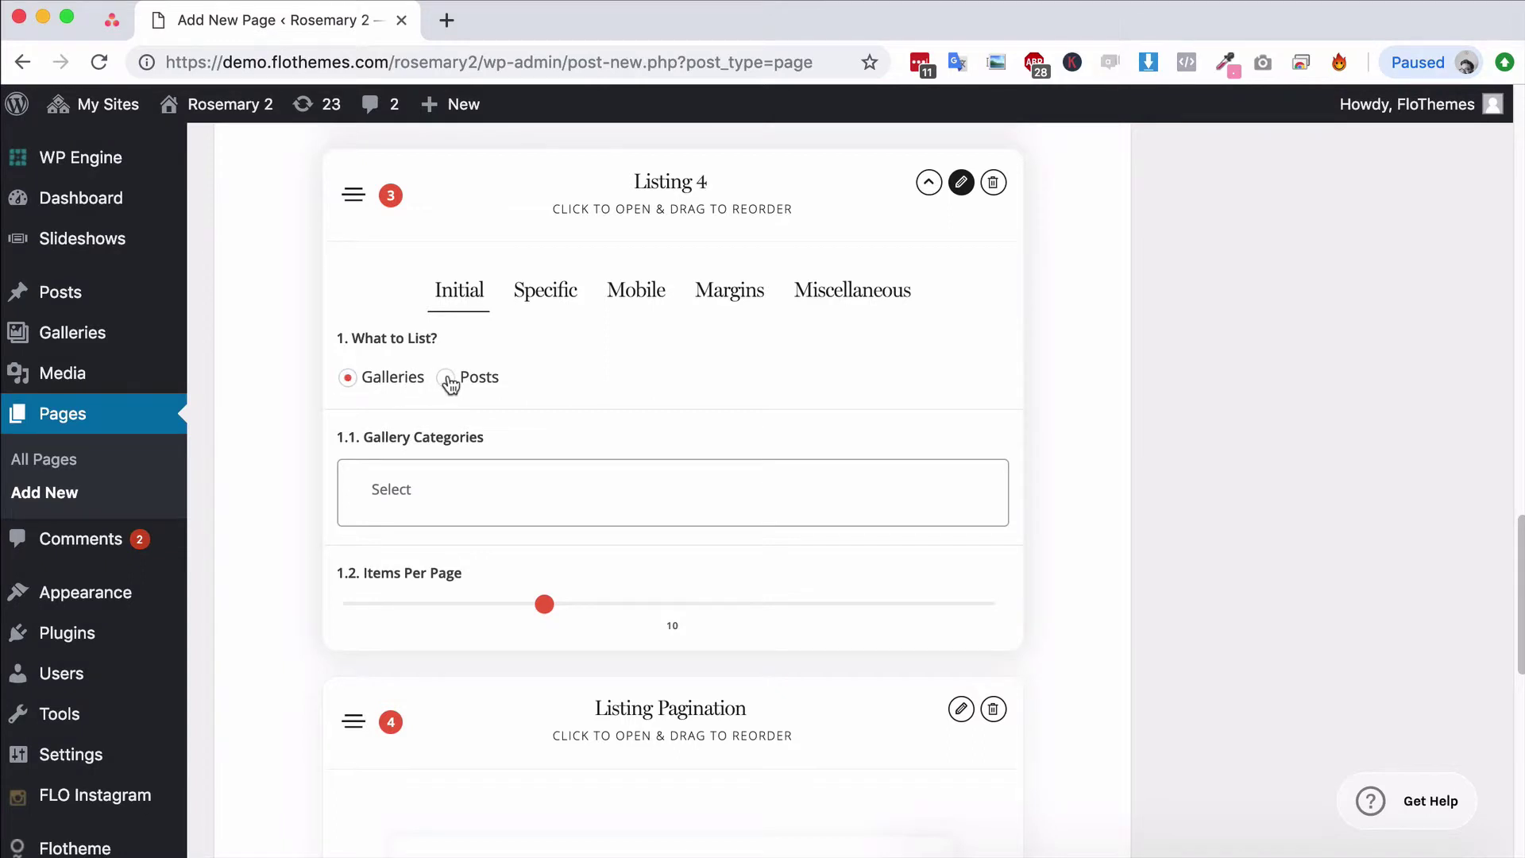
pyautogui.click(447, 379)
pyautogui.click(425, 489)
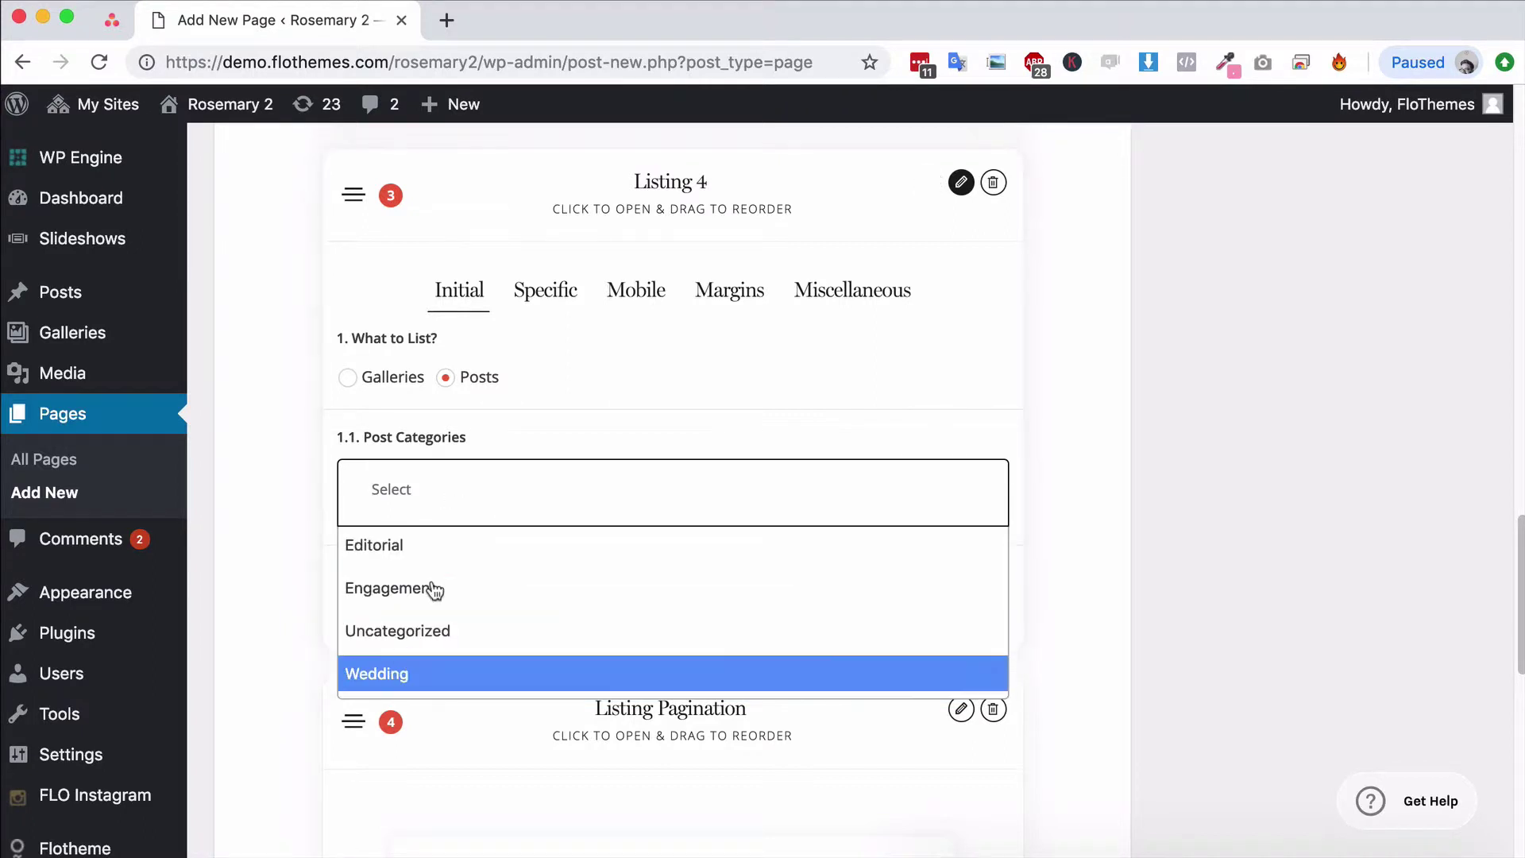
pyautogui.click(402, 679)
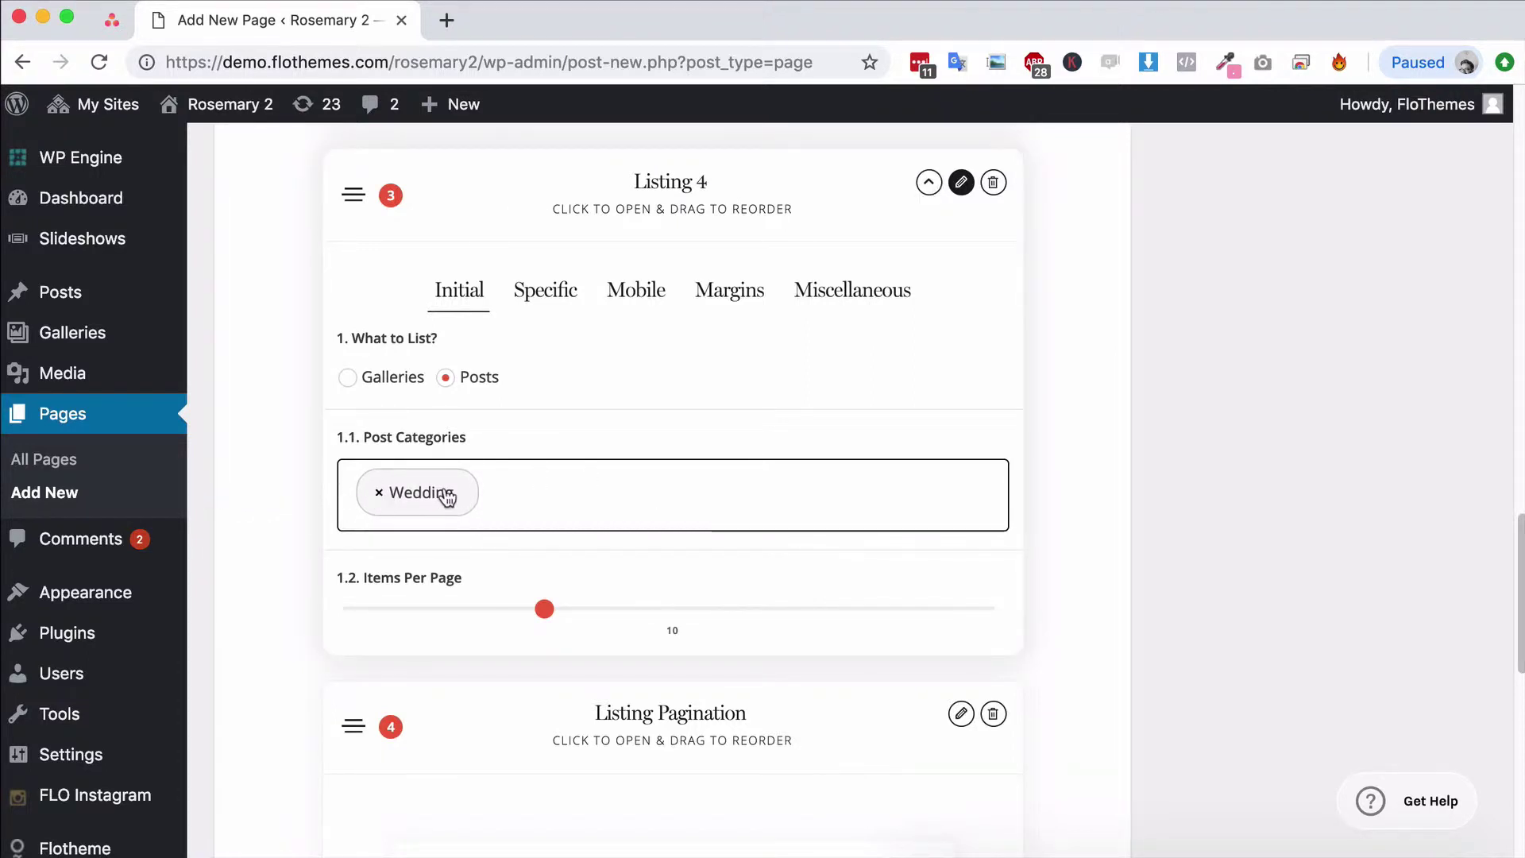
pyautogui.click(379, 496)
pyautogui.click(590, 392)
# Lower Listing 4's Items Per Page to 8.
pyautogui.moveTo(541, 597)
pyautogui.mouseDown()
pyautogui.moveTo(486, 618)
pyautogui.moveTo(522, 610)
pyautogui.mouseUp()
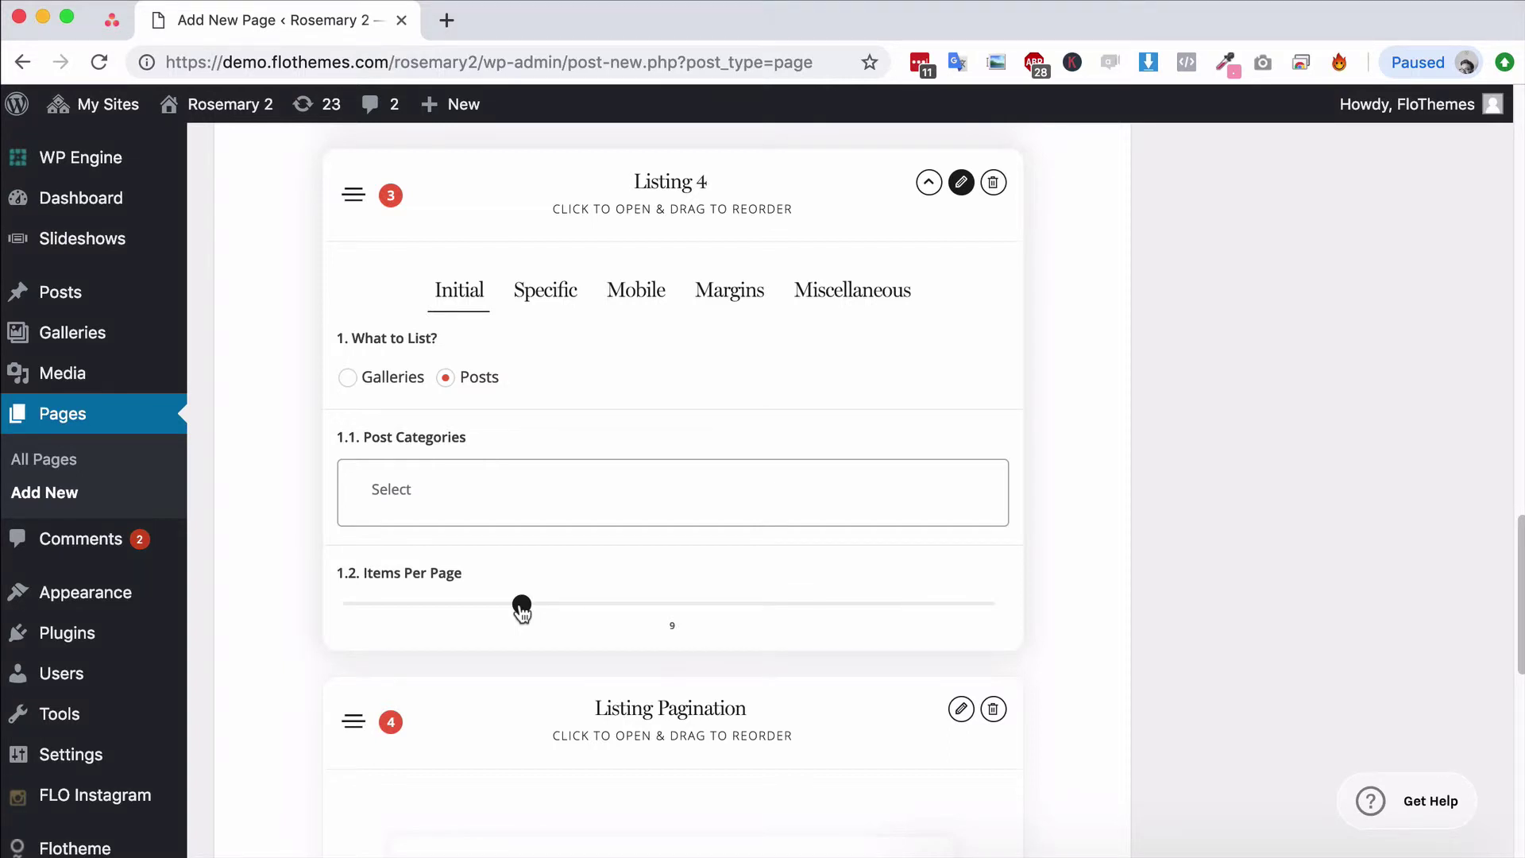
pyautogui.moveTo(522, 610)
pyautogui.mouseDown()
pyautogui.moveTo(652, 624)
pyautogui.moveTo(415, 618)
pyautogui.moveTo(502, 611)
pyautogui.mouseUp()
pyautogui.click(556, 299)
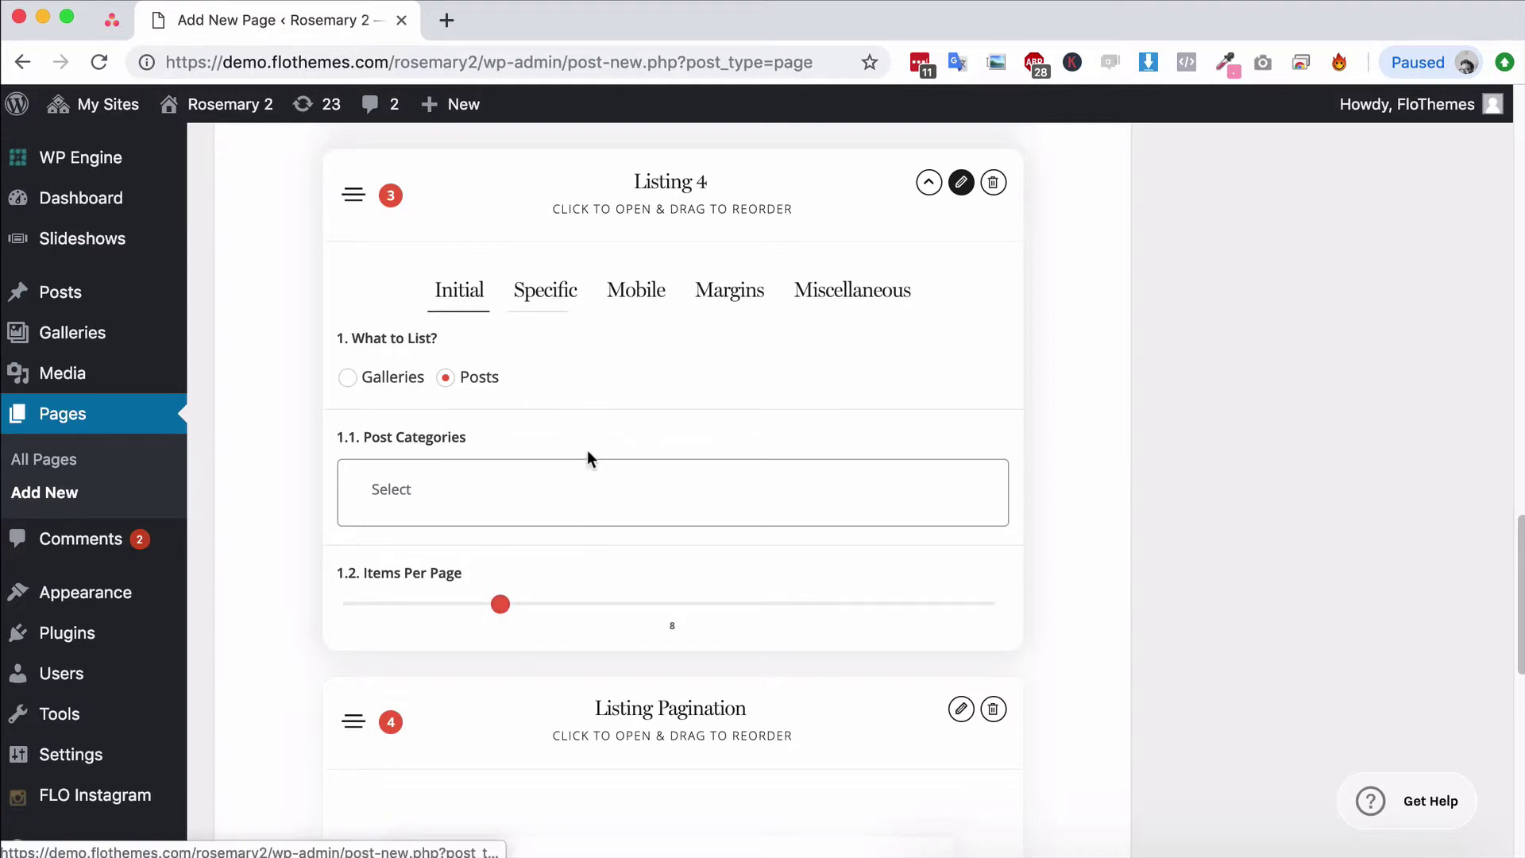
# Keep the Listing 4 grid at 3 columns.
pyautogui.scroll(-3, 634, 426)
pyautogui.scroll(4, 615, 433)
pyautogui.scroll(-3, 597, 437)
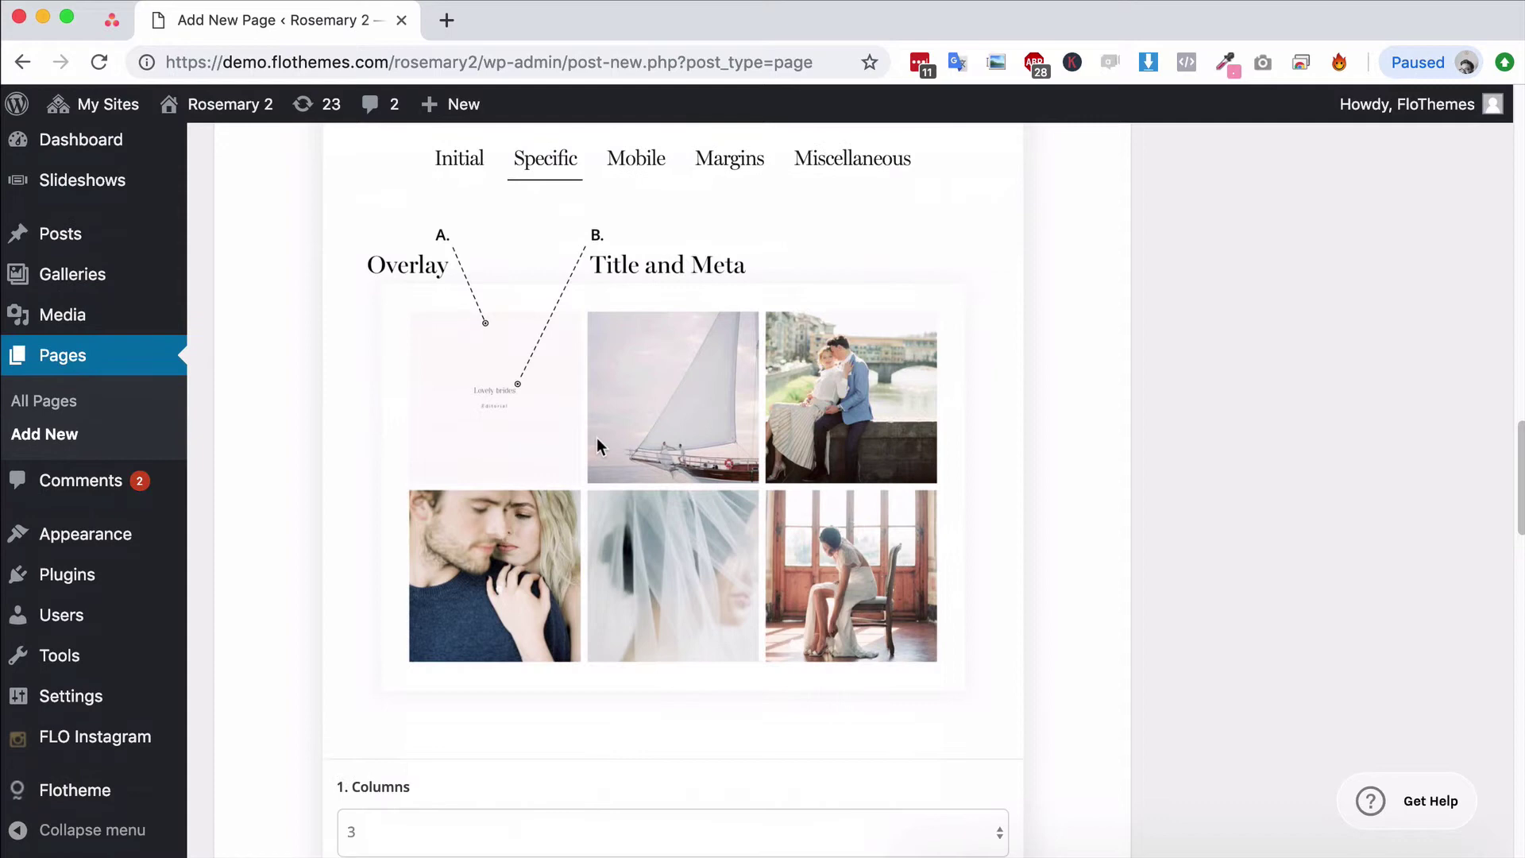
pyautogui.scroll(3, 623, 416)
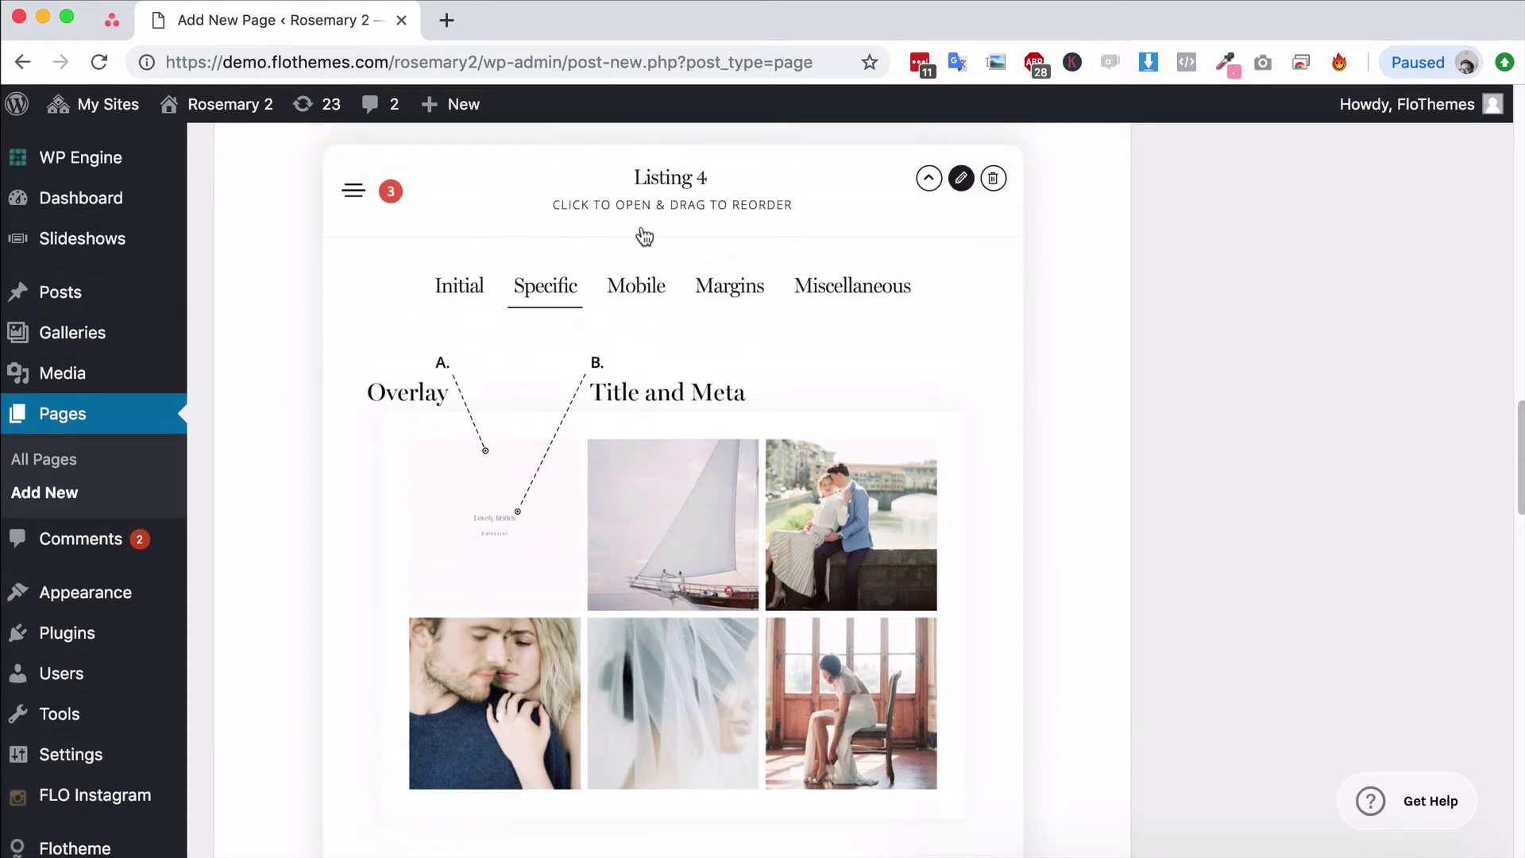
pyautogui.scroll(-1, 636, 426)
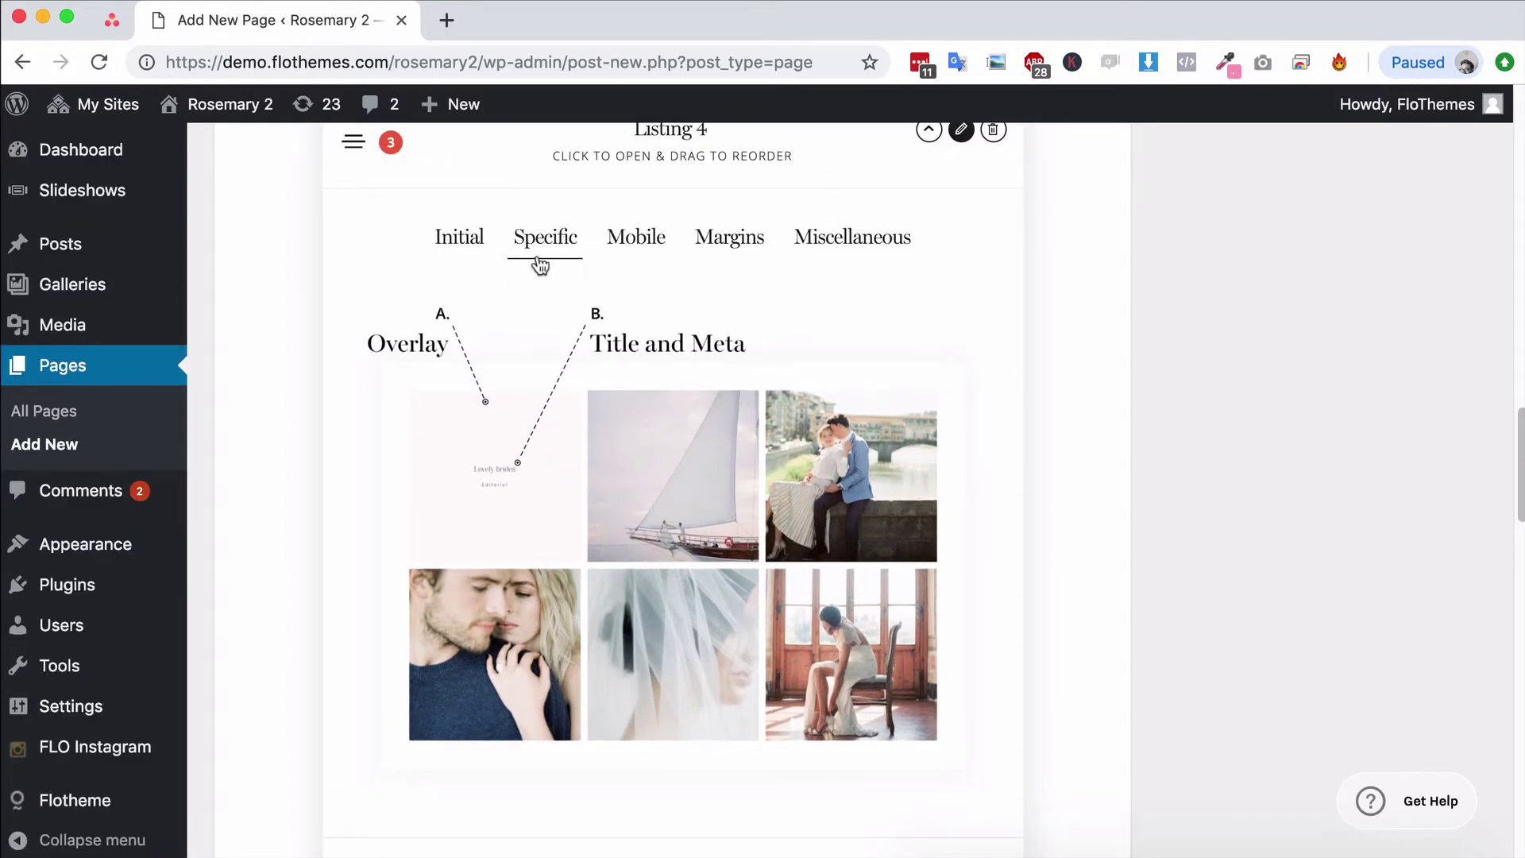
pyautogui.scroll(-2, 611, 399)
pyautogui.scroll(-6, 610, 397)
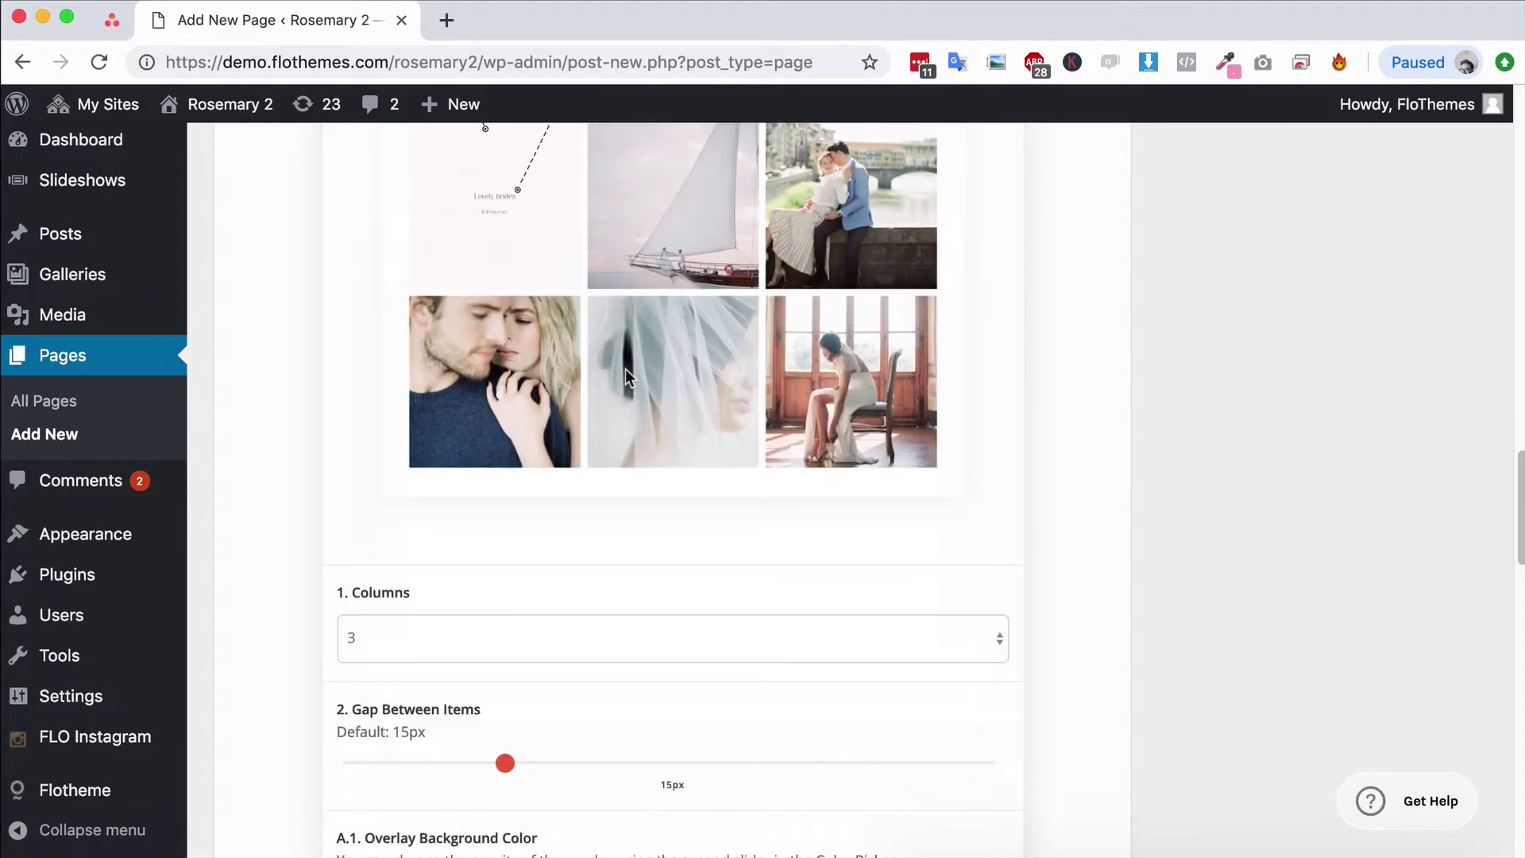
pyautogui.click(470, 599)
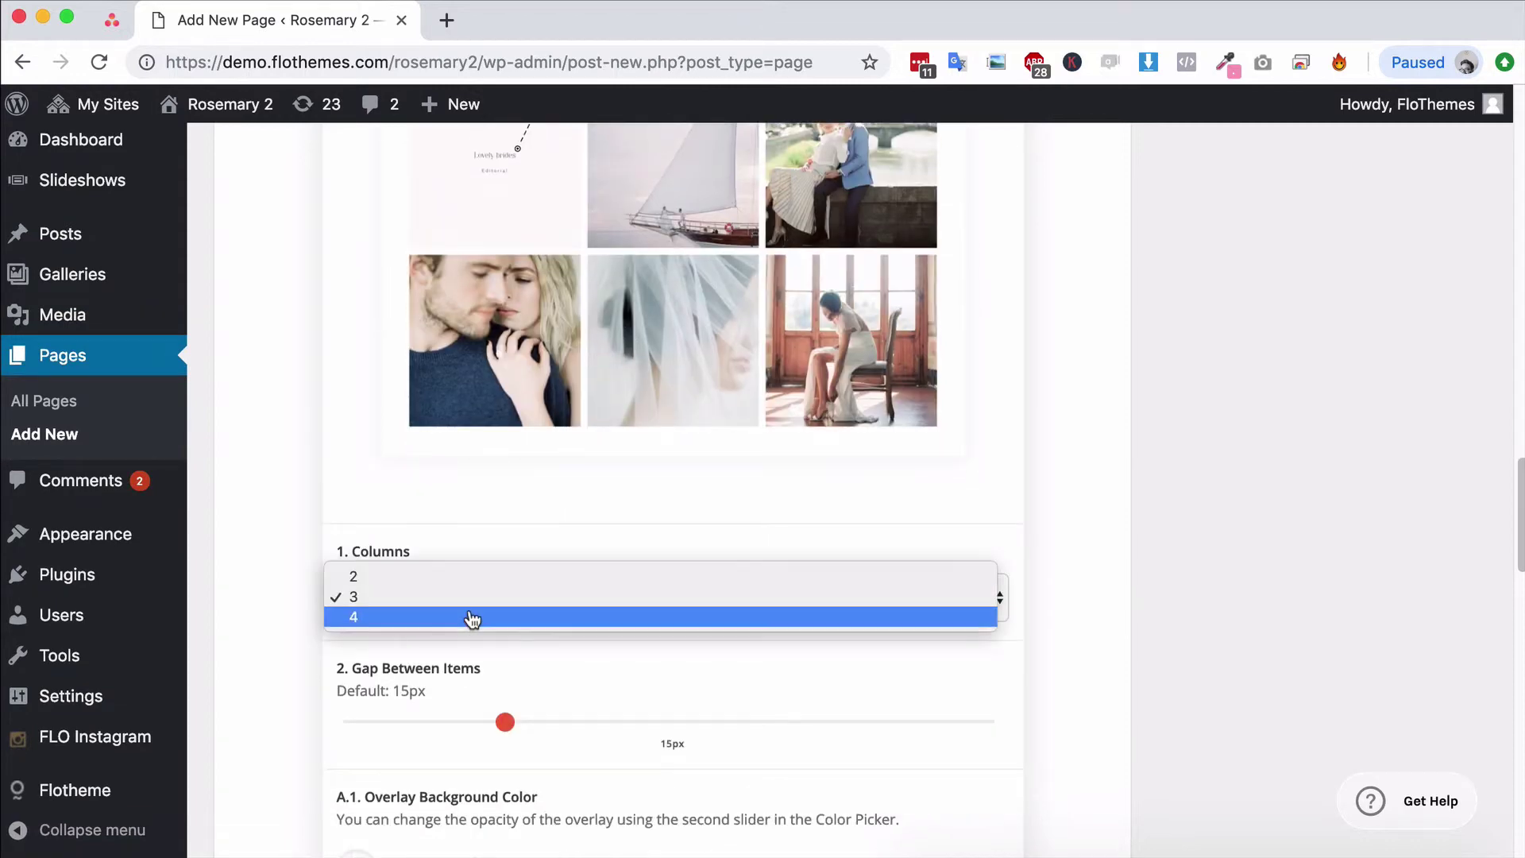
pyautogui.click(583, 509)
# Enable a custom overlay background colour and set it to pink #c1a2a2.
pyautogui.scroll(-3, 510, 670)
pyautogui.scroll(-3, 512, 559)
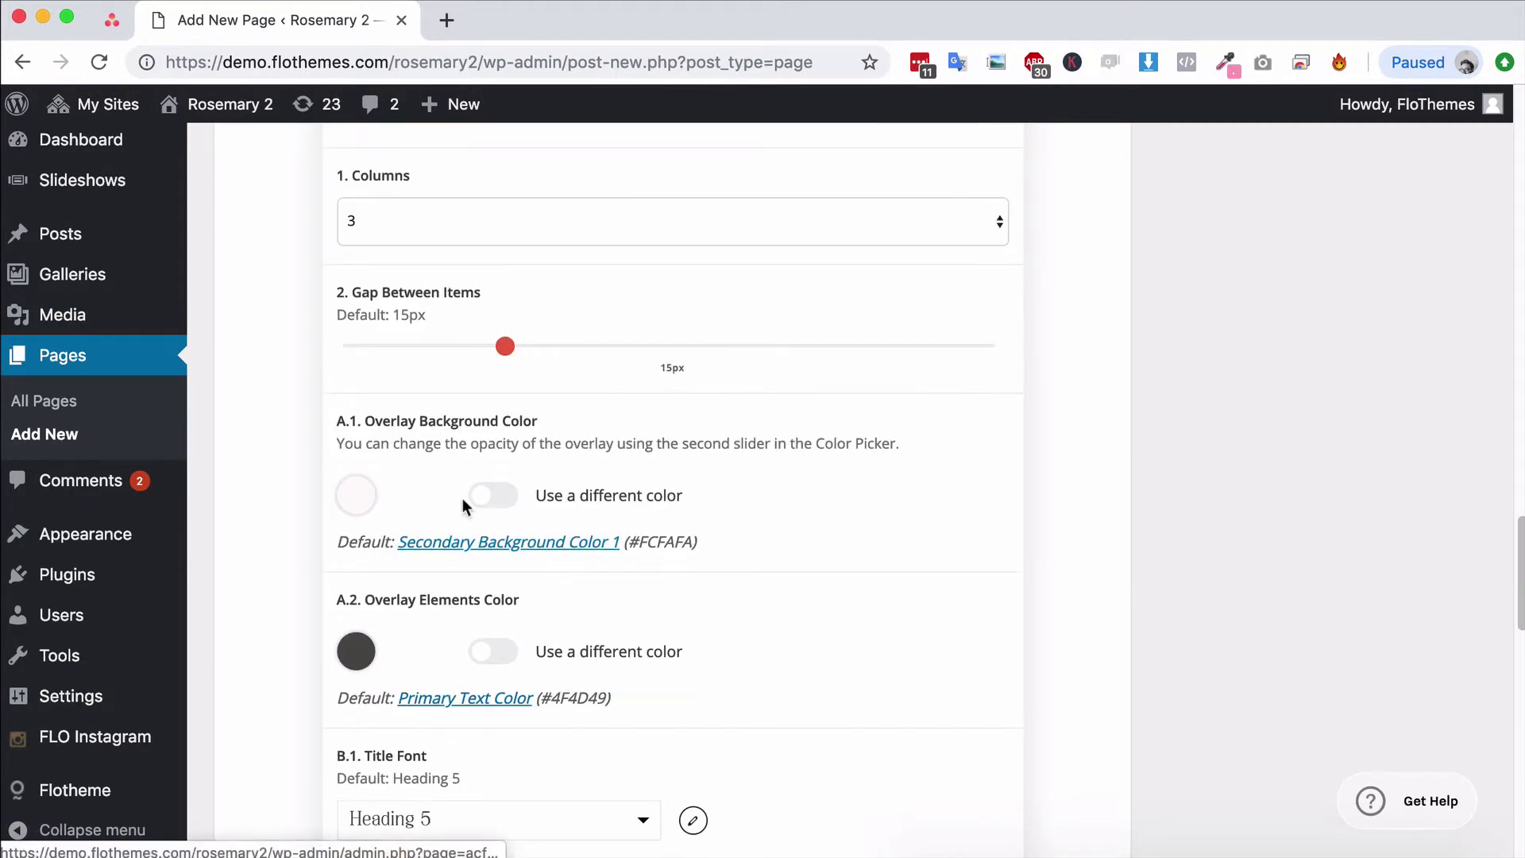
pyautogui.scroll(8, 524, 479)
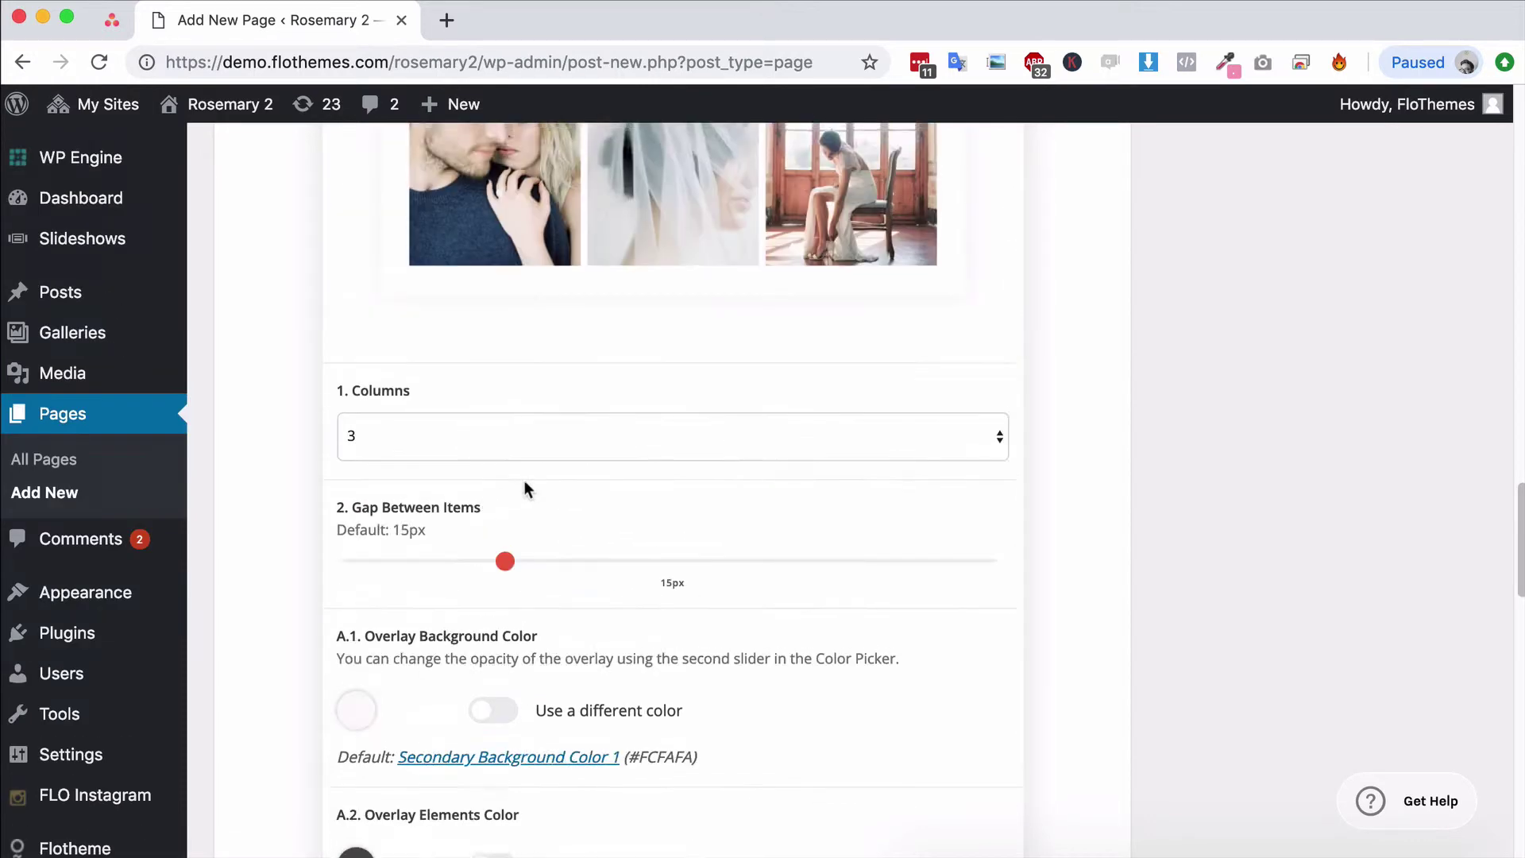
pyautogui.scroll(-7, 563, 379)
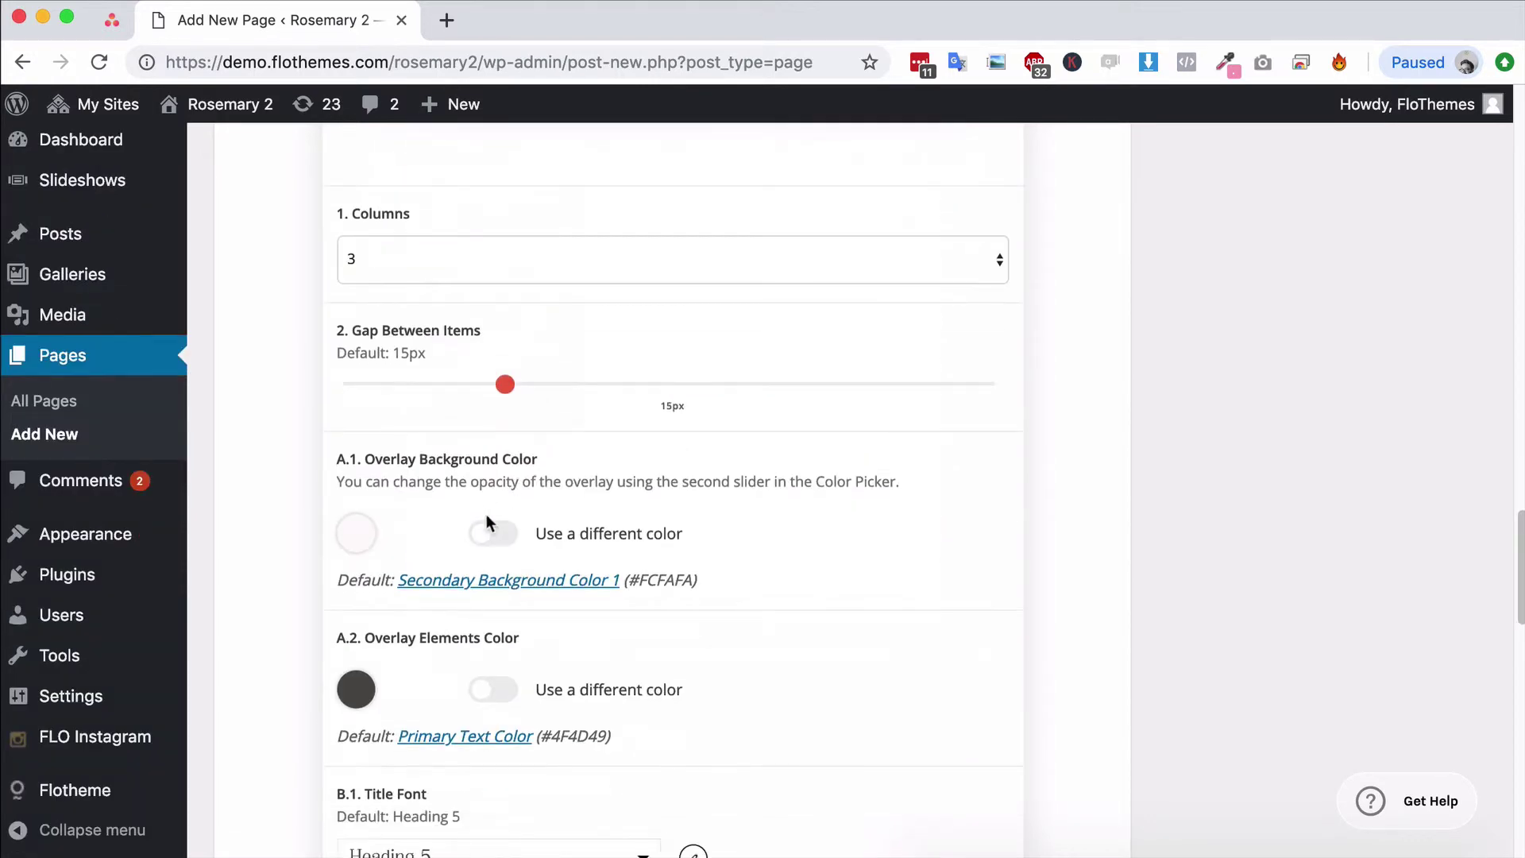
pyautogui.click(496, 536)
pyautogui.click(355, 536)
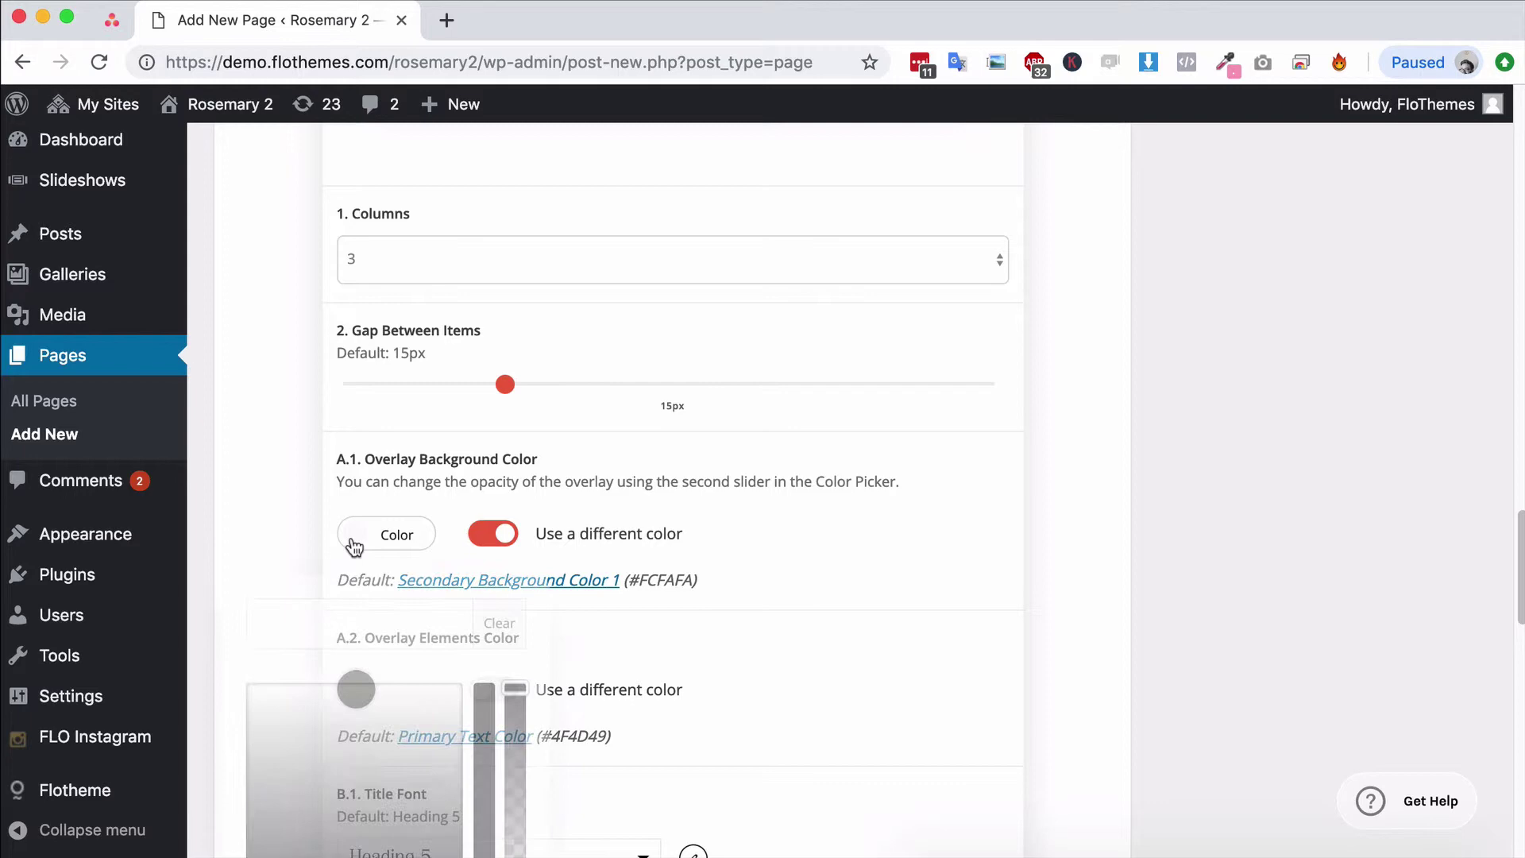
pyautogui.scroll(-3, 405, 725)
pyautogui.click(299, 716)
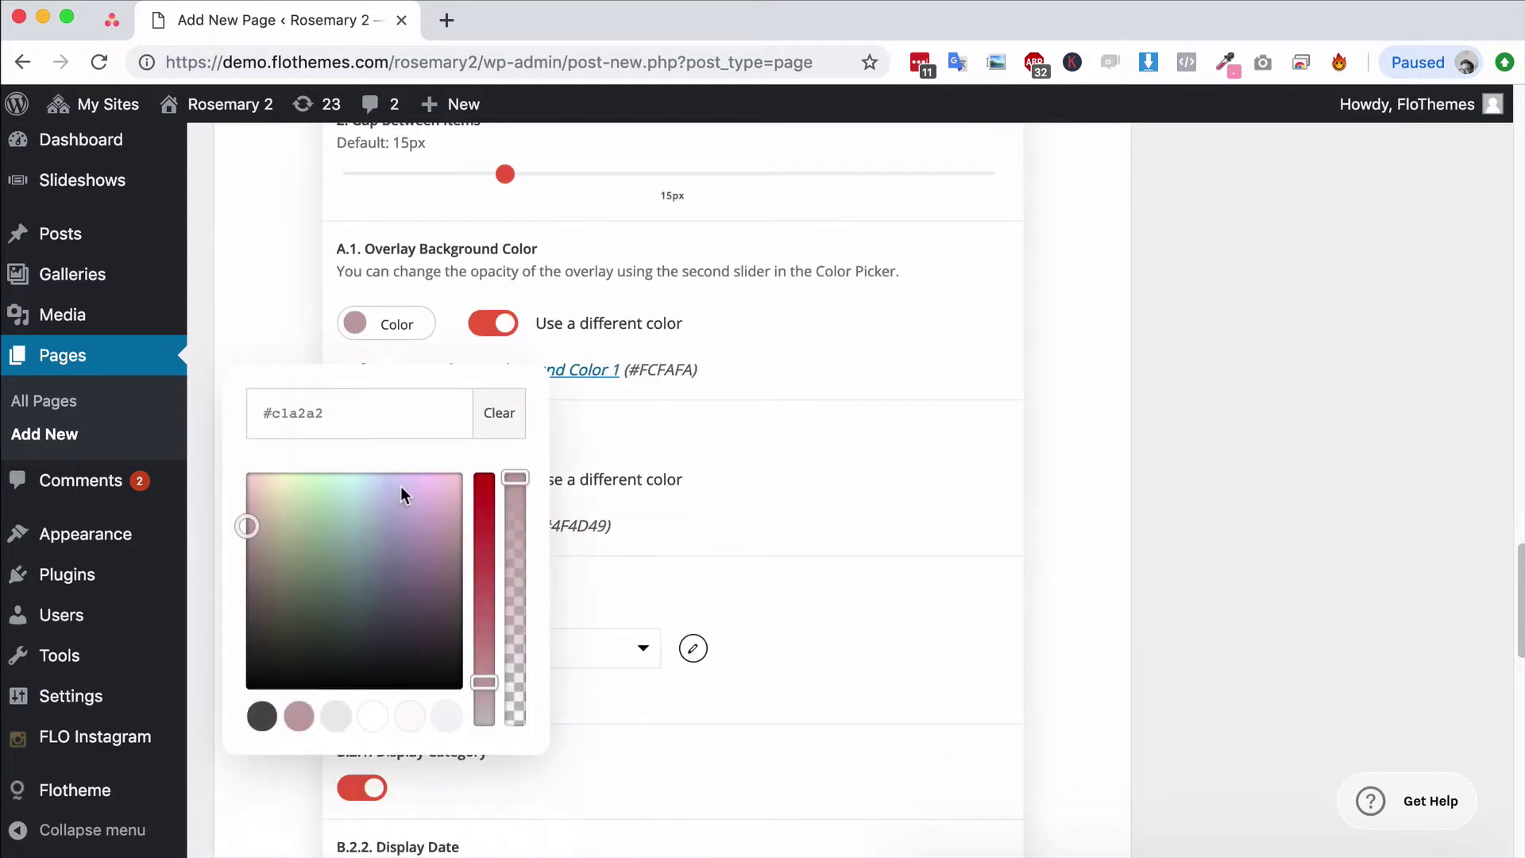
pyautogui.click(789, 473)
pyautogui.scroll(9, 790, 486)
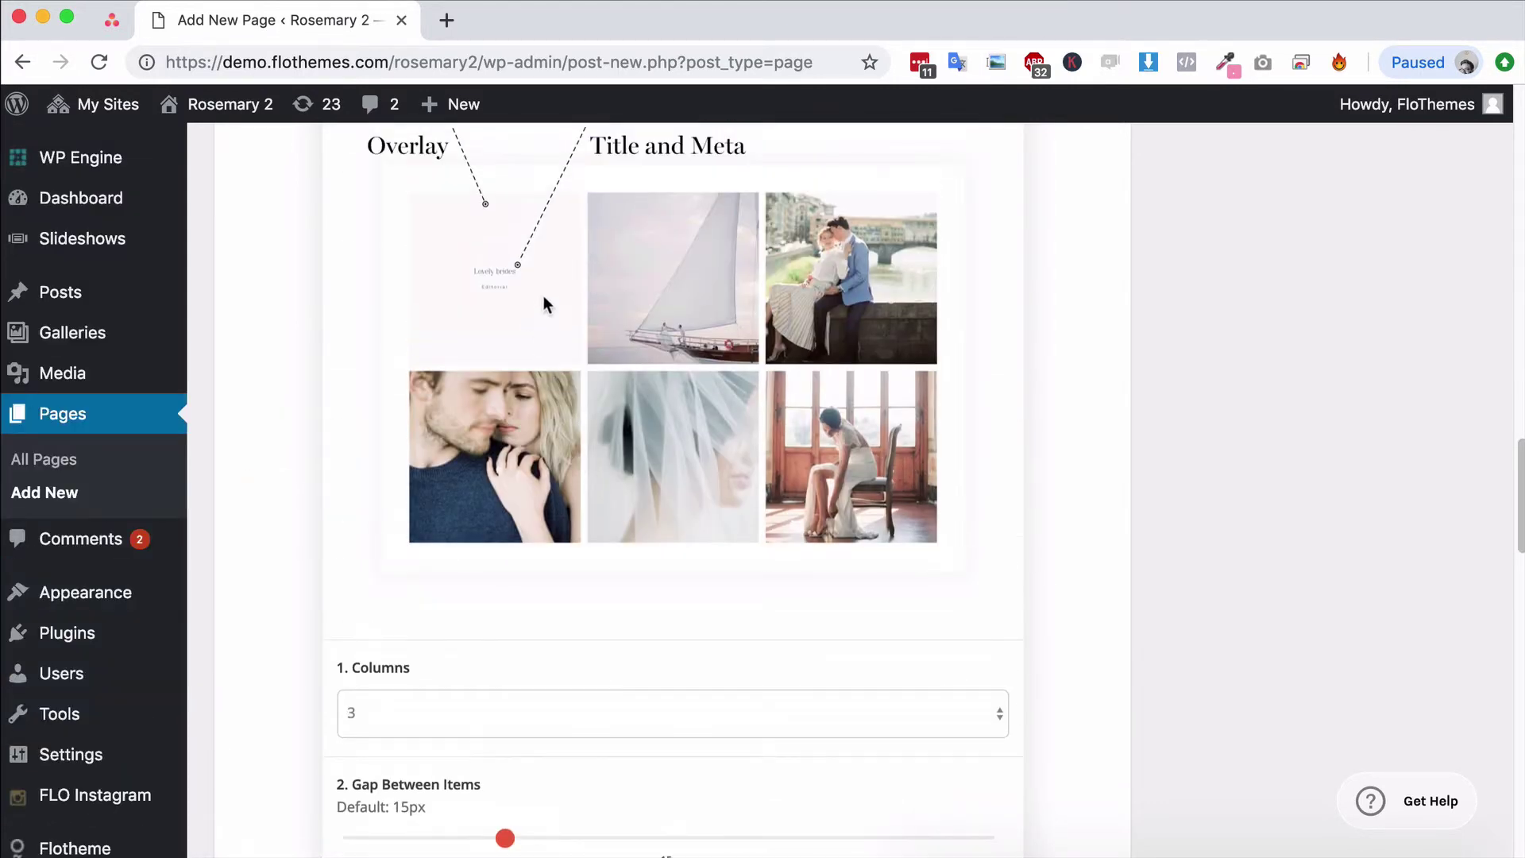
# Leave Display Category on and turn Display Date off.
pyautogui.scroll(-2, 732, 592)
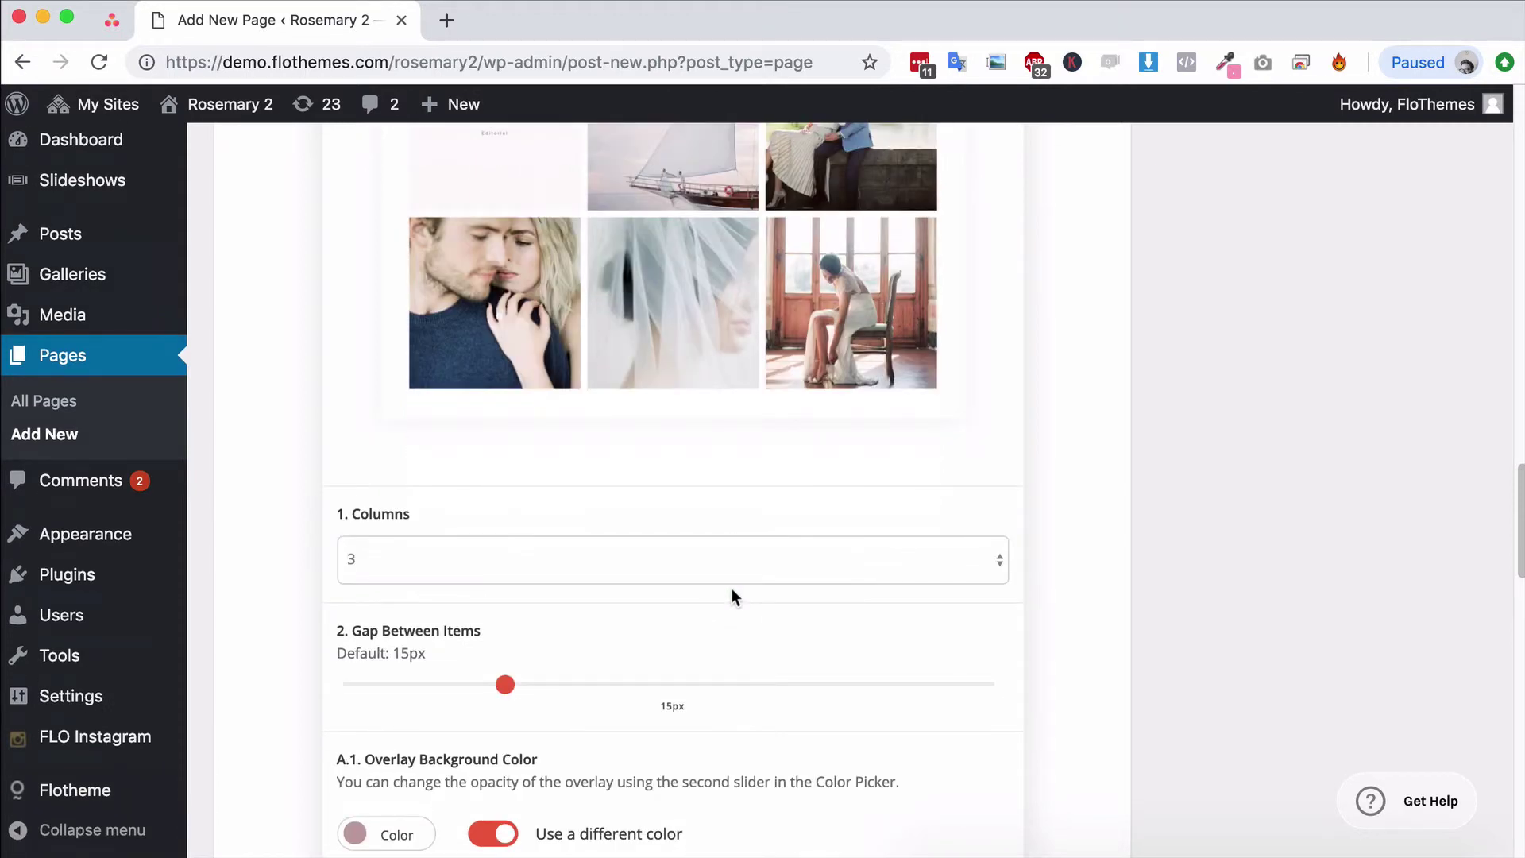
pyautogui.scroll(-3, 772, 673)
pyautogui.scroll(-2, 694, 673)
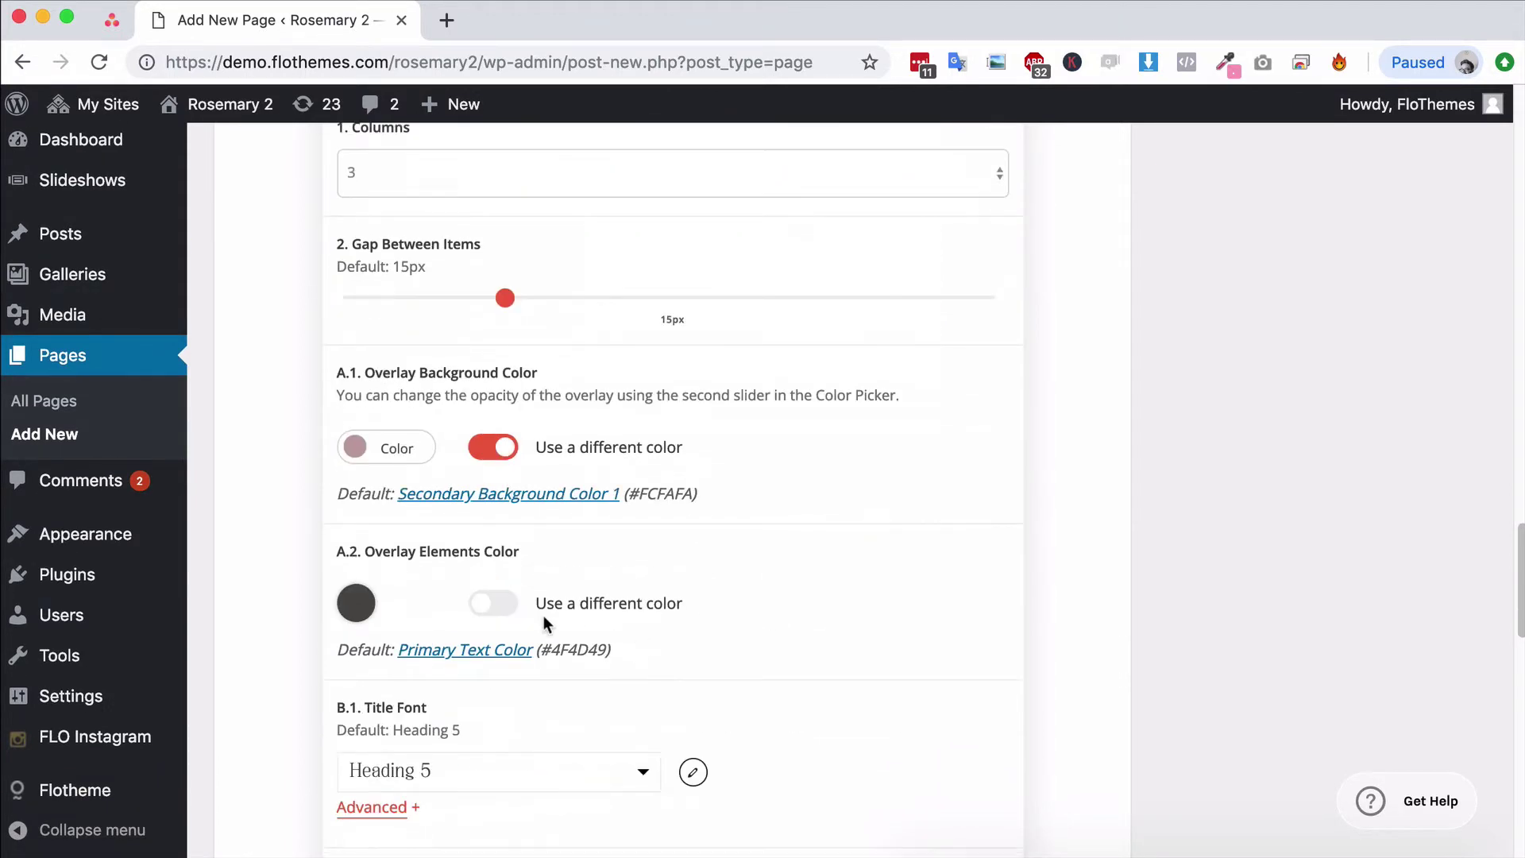
pyautogui.scroll(8, 532, 571)
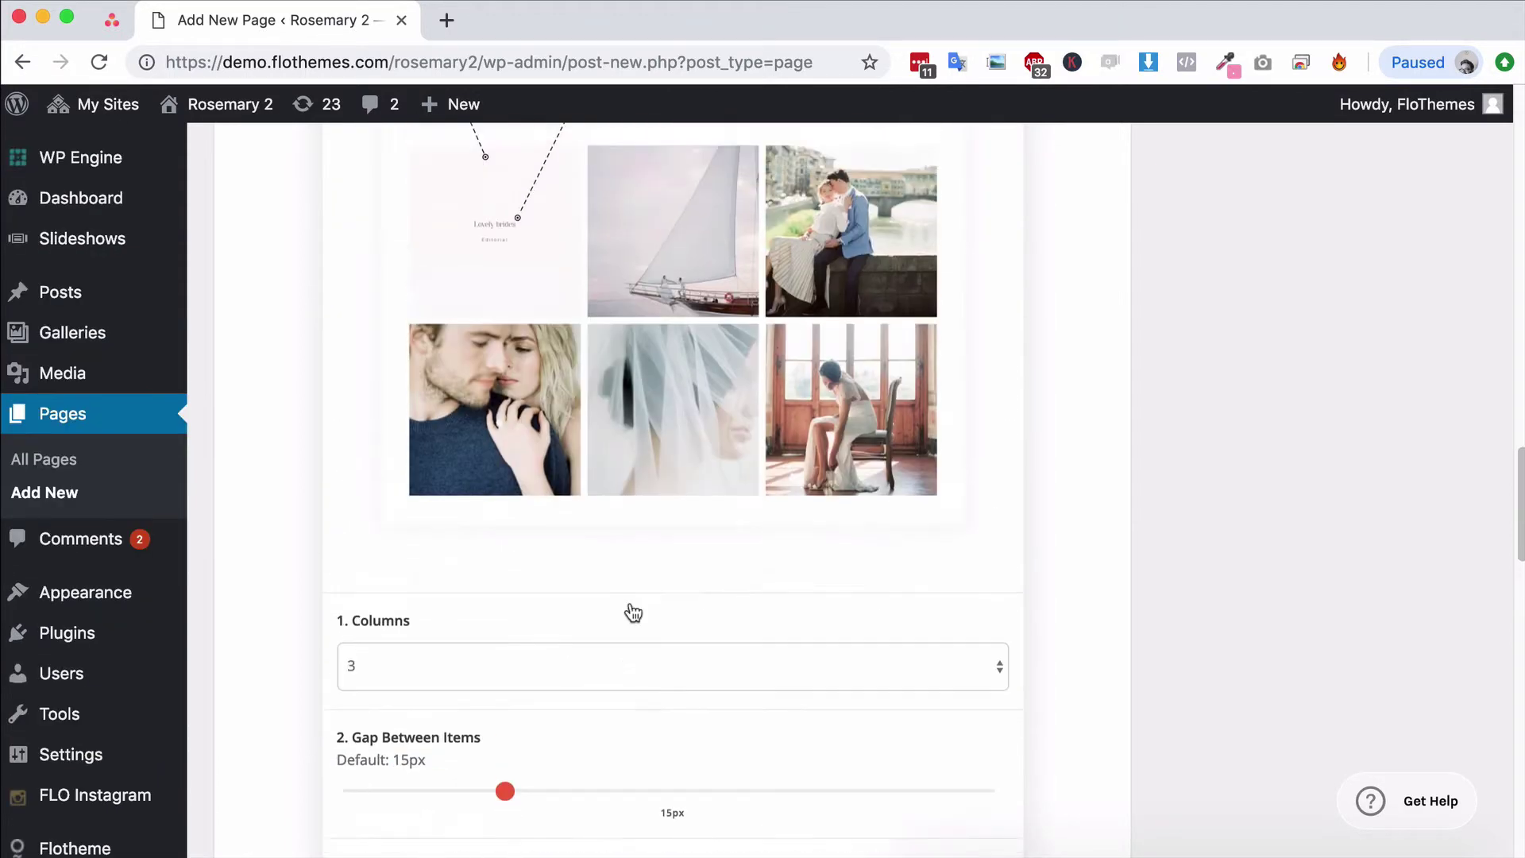
pyautogui.scroll(-12, 517, 409)
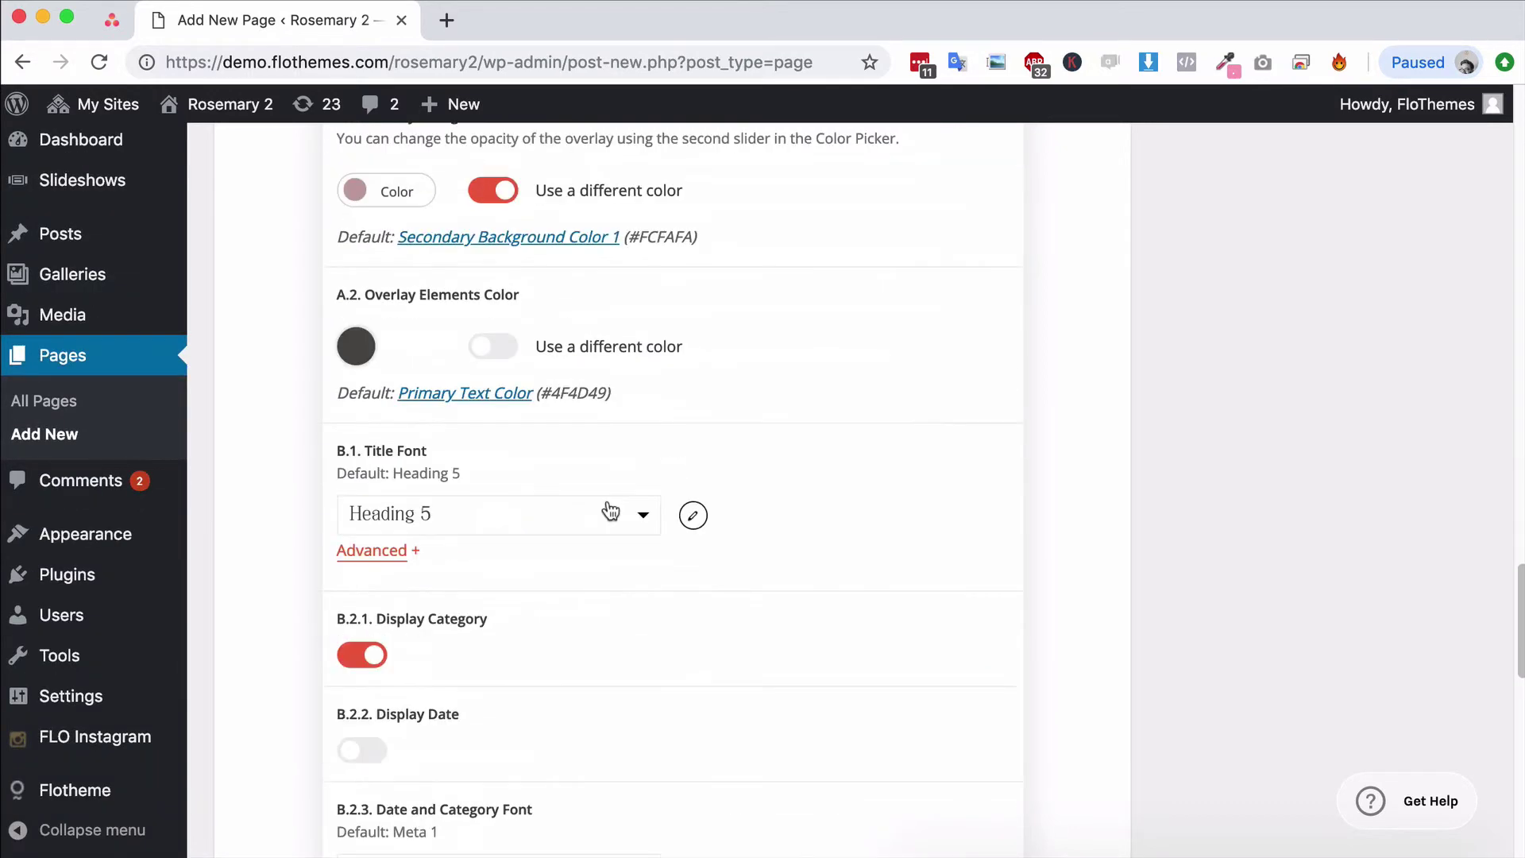
pyautogui.scroll(-1, 386, 645)
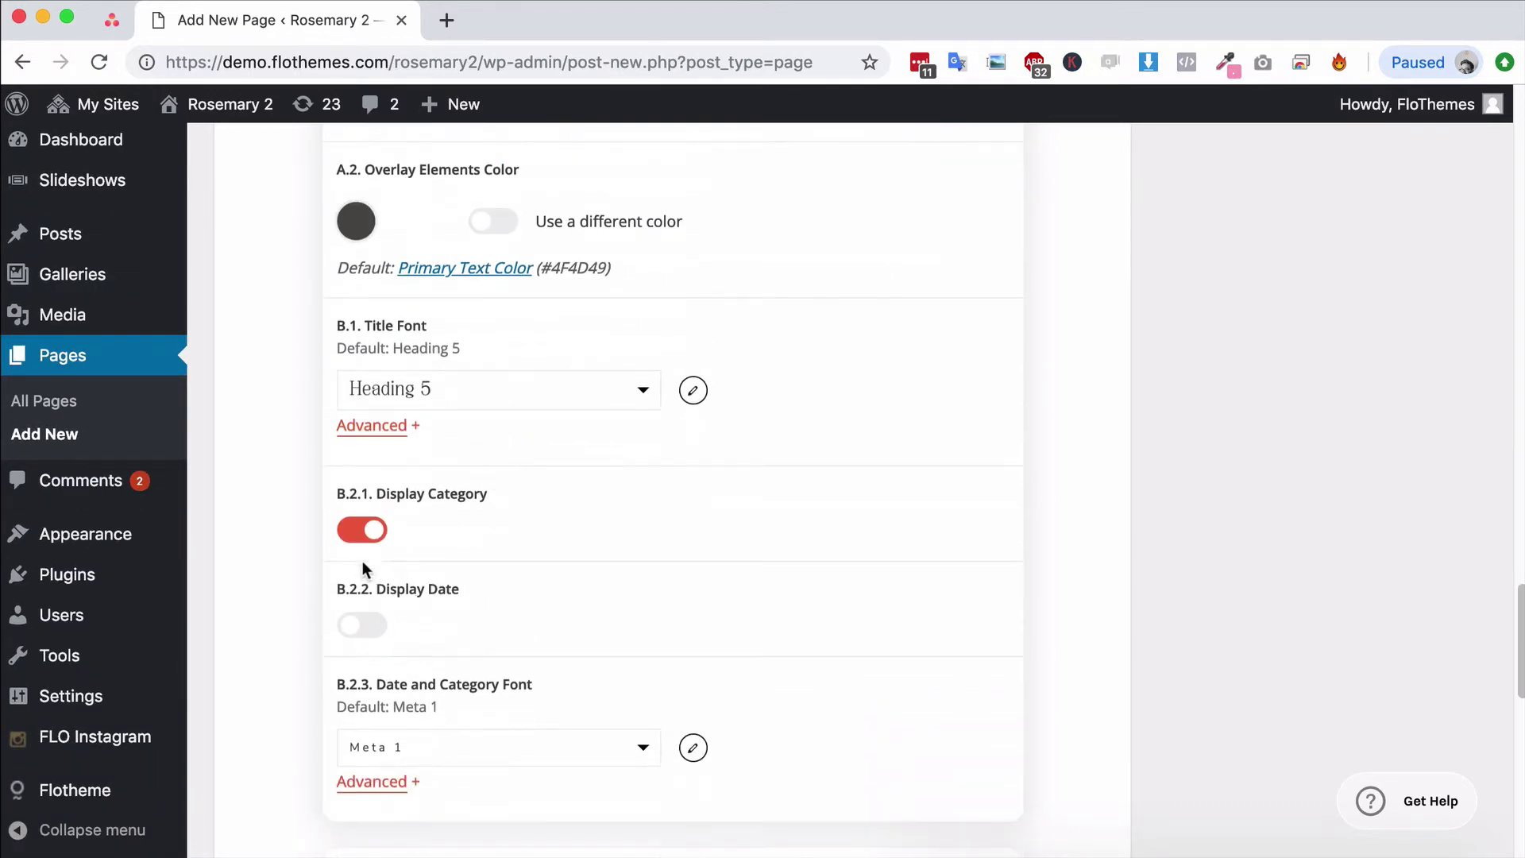
pyautogui.click(364, 540)
pyautogui.click(365, 540)
pyautogui.click(367, 631)
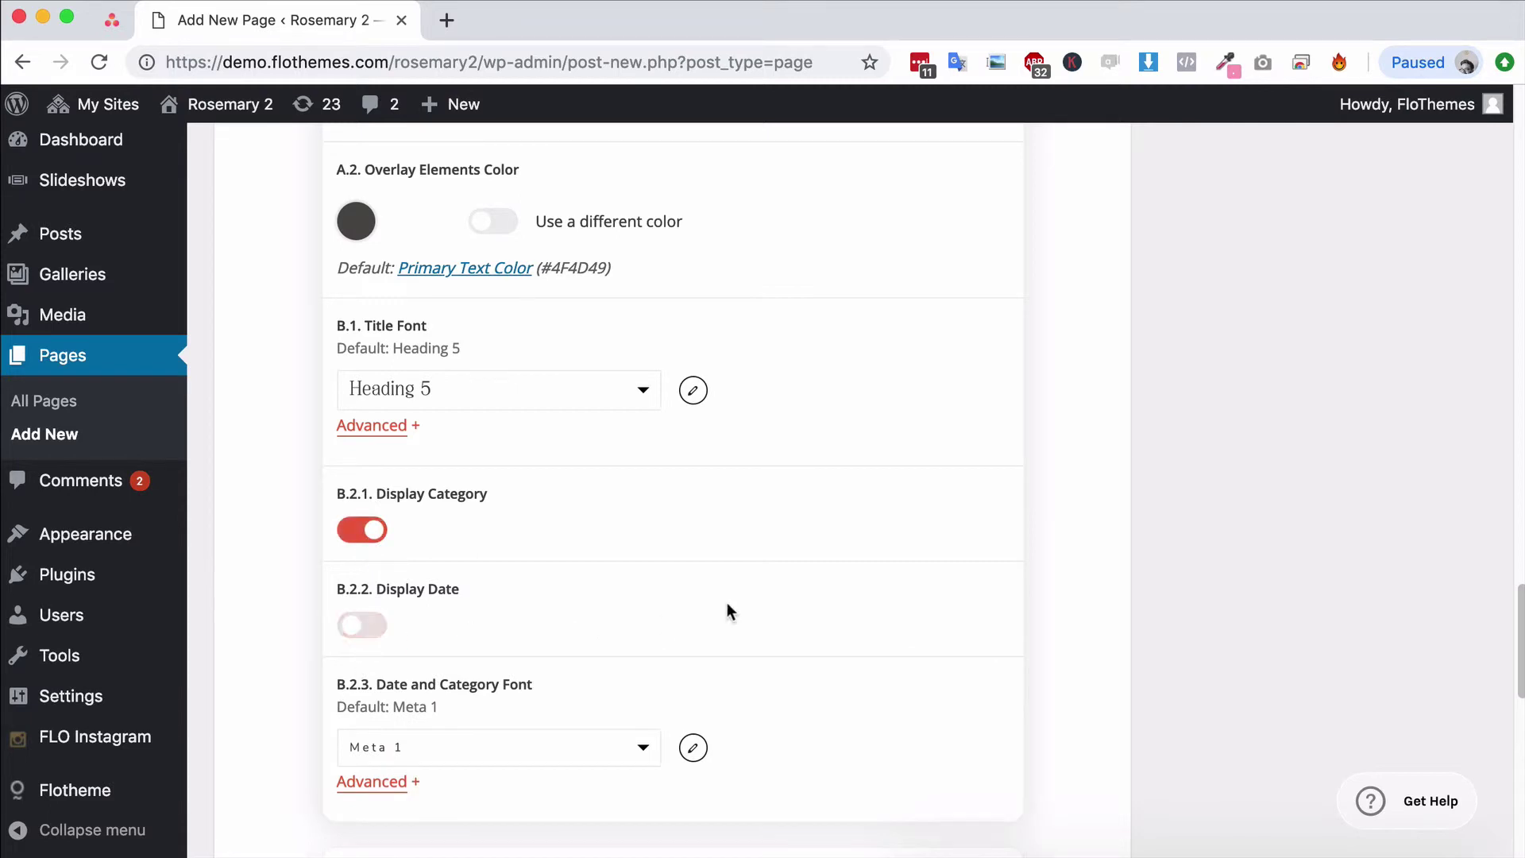
pyautogui.click(365, 632)
pyautogui.click(366, 635)
pyautogui.scroll(10, 556, 601)
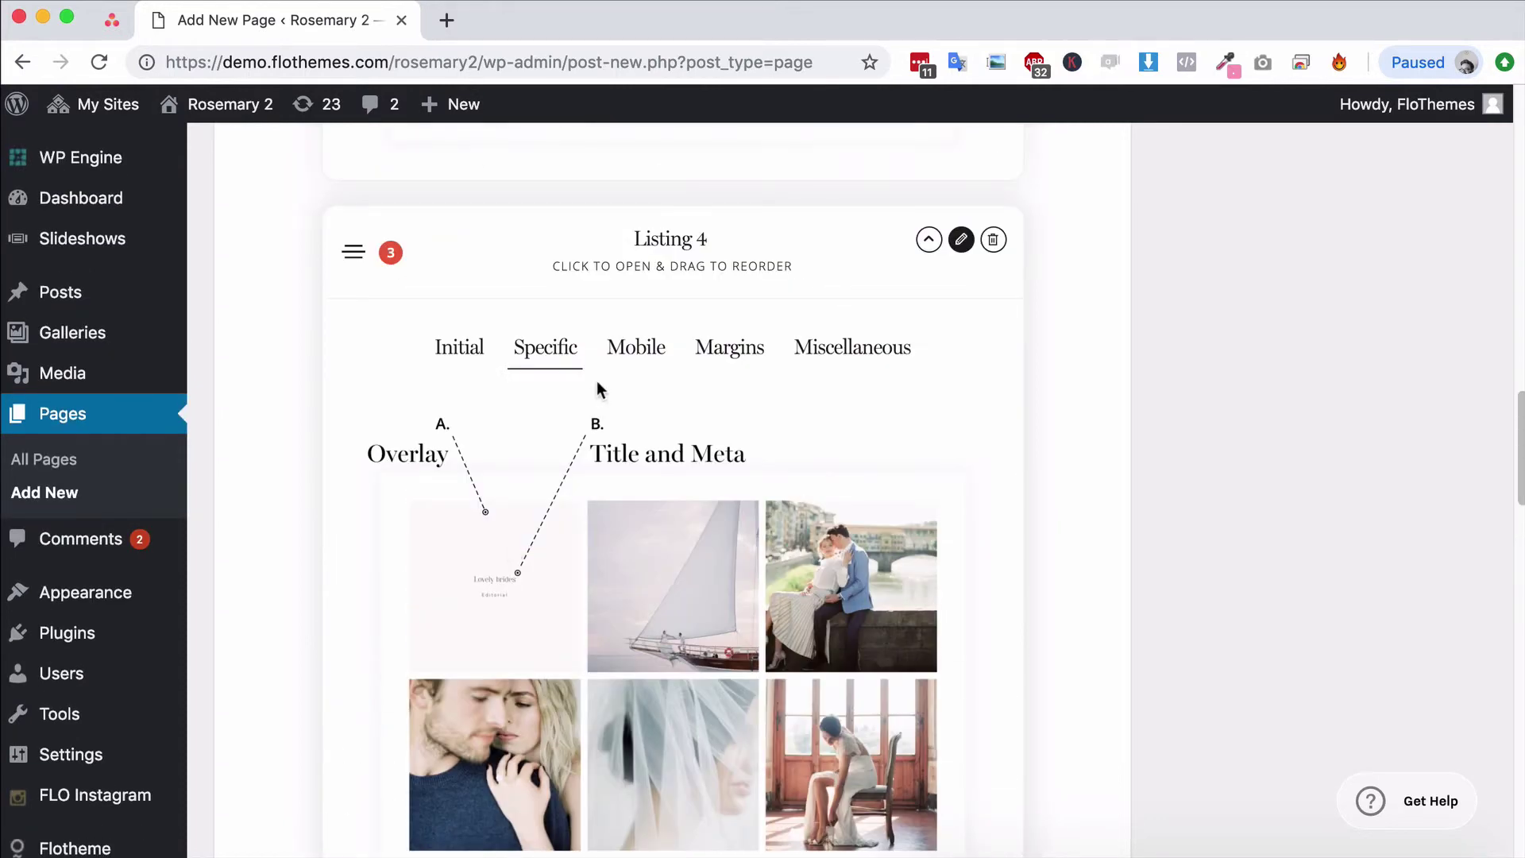
# Set the mobile Gap Between Items to 10px, then check the Margins and Miscellaneous tabs.
pyautogui.click(635, 361)
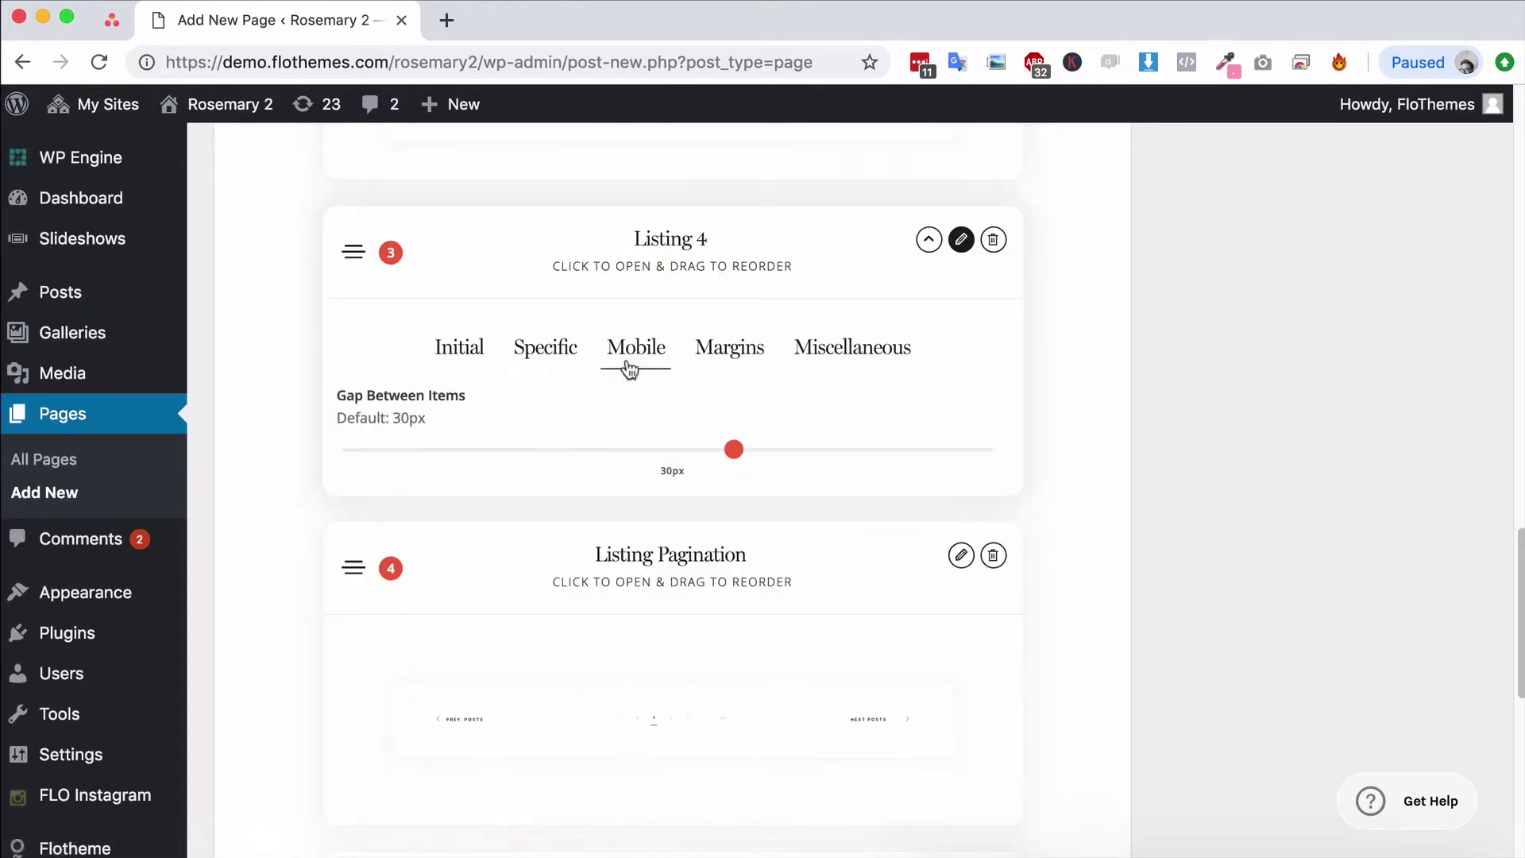
pyautogui.moveTo(732, 449); pyautogui.dragTo(475, 471)
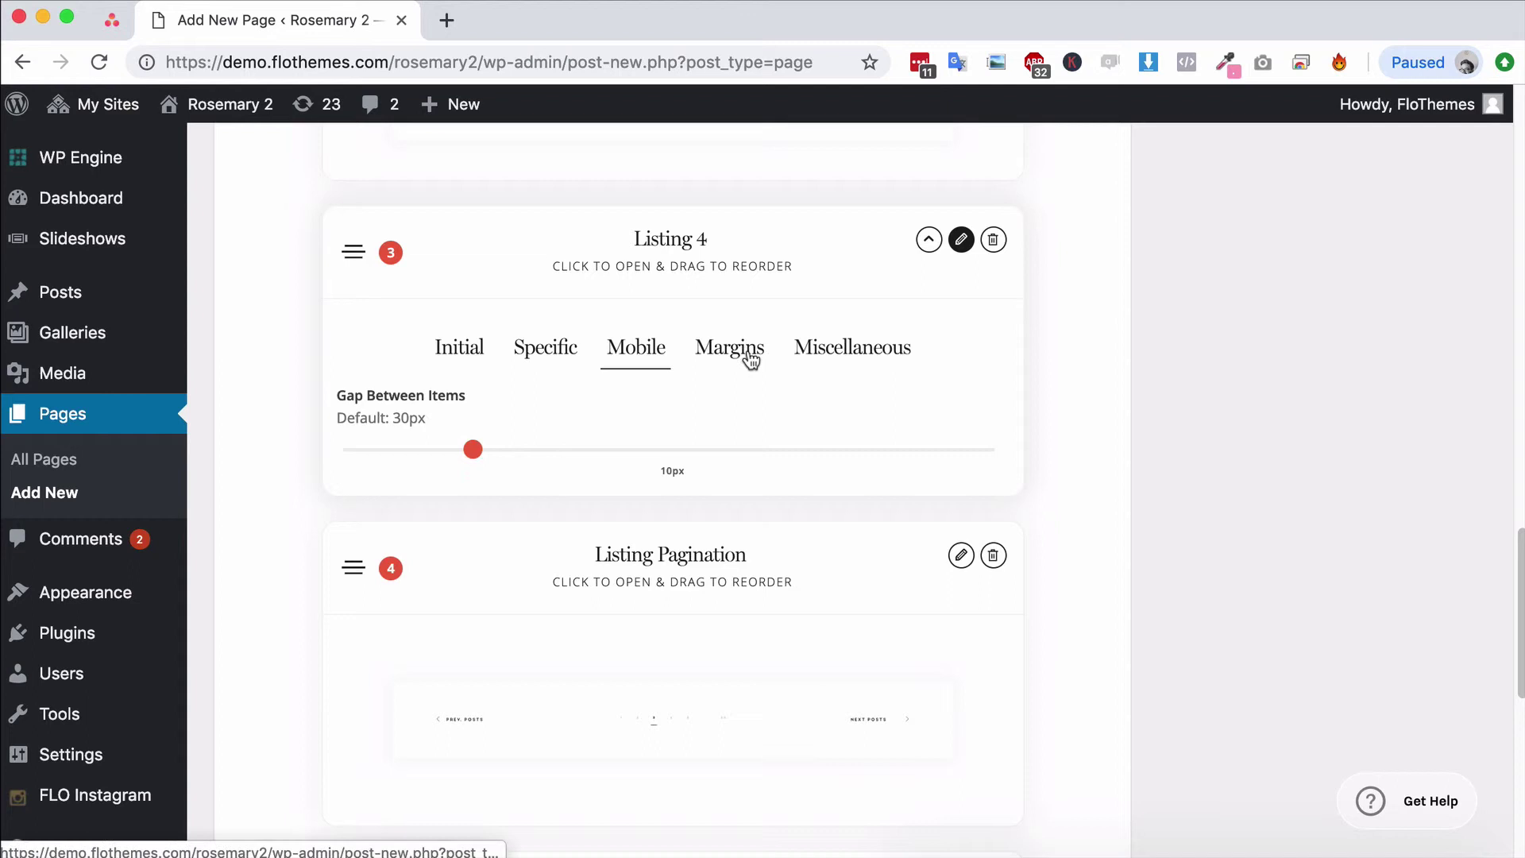
pyautogui.click(737, 351)
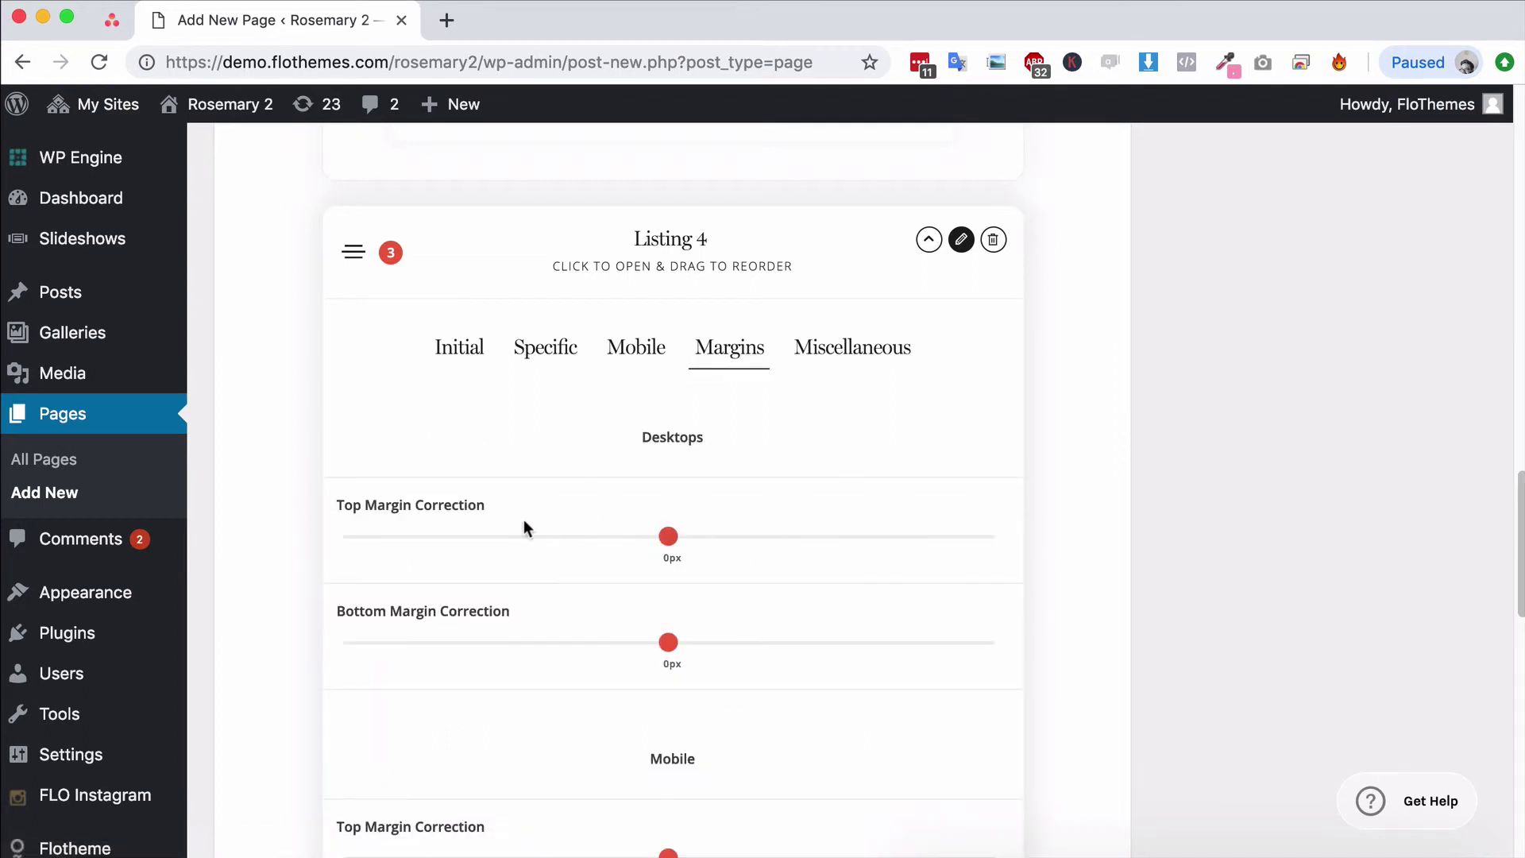
pyautogui.click(831, 349)
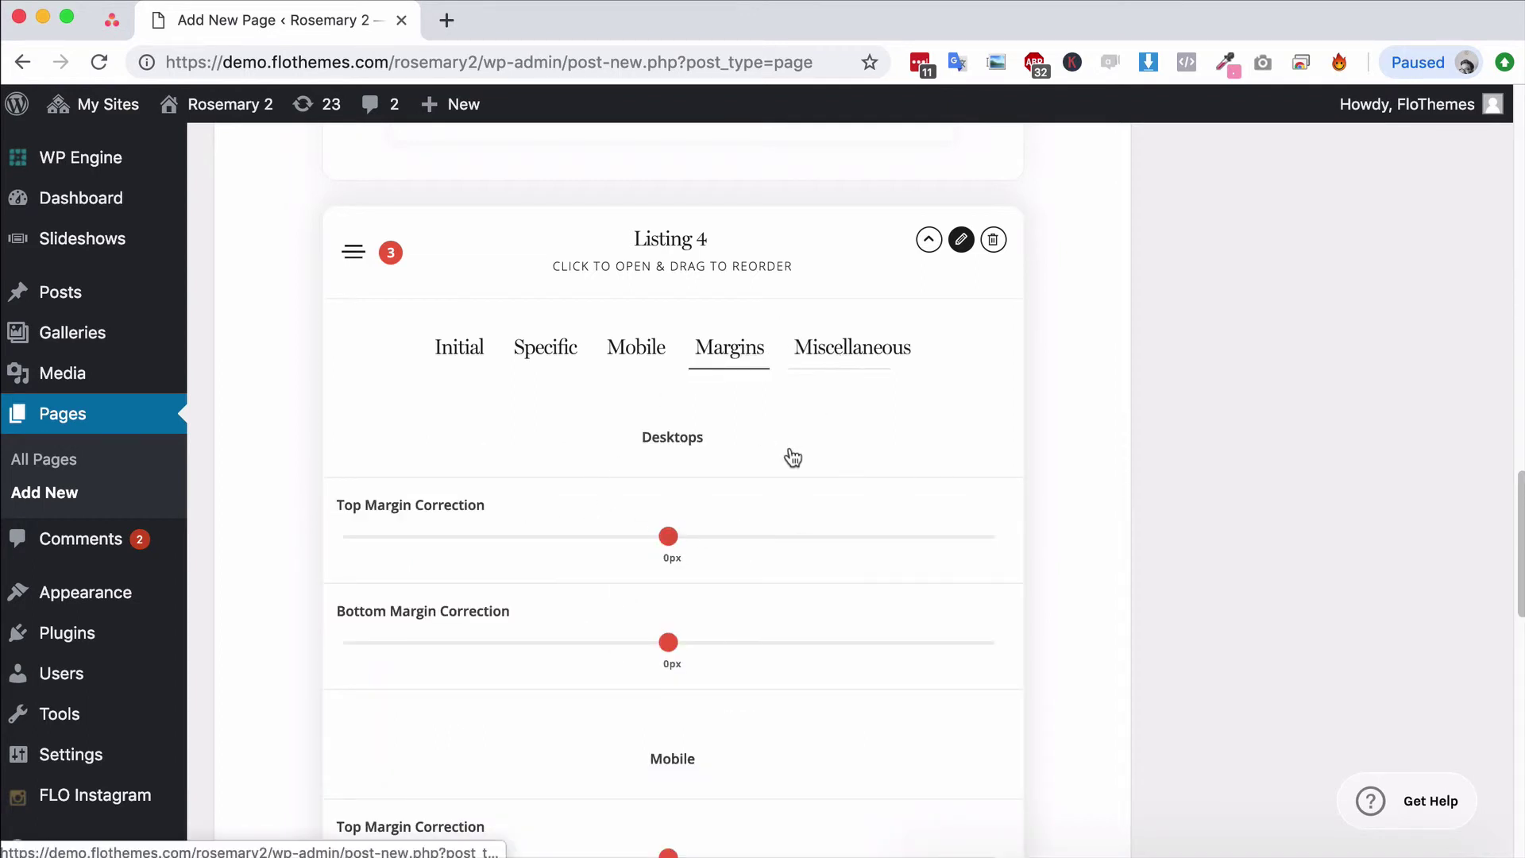
pyautogui.scroll(-5, 672, 576)
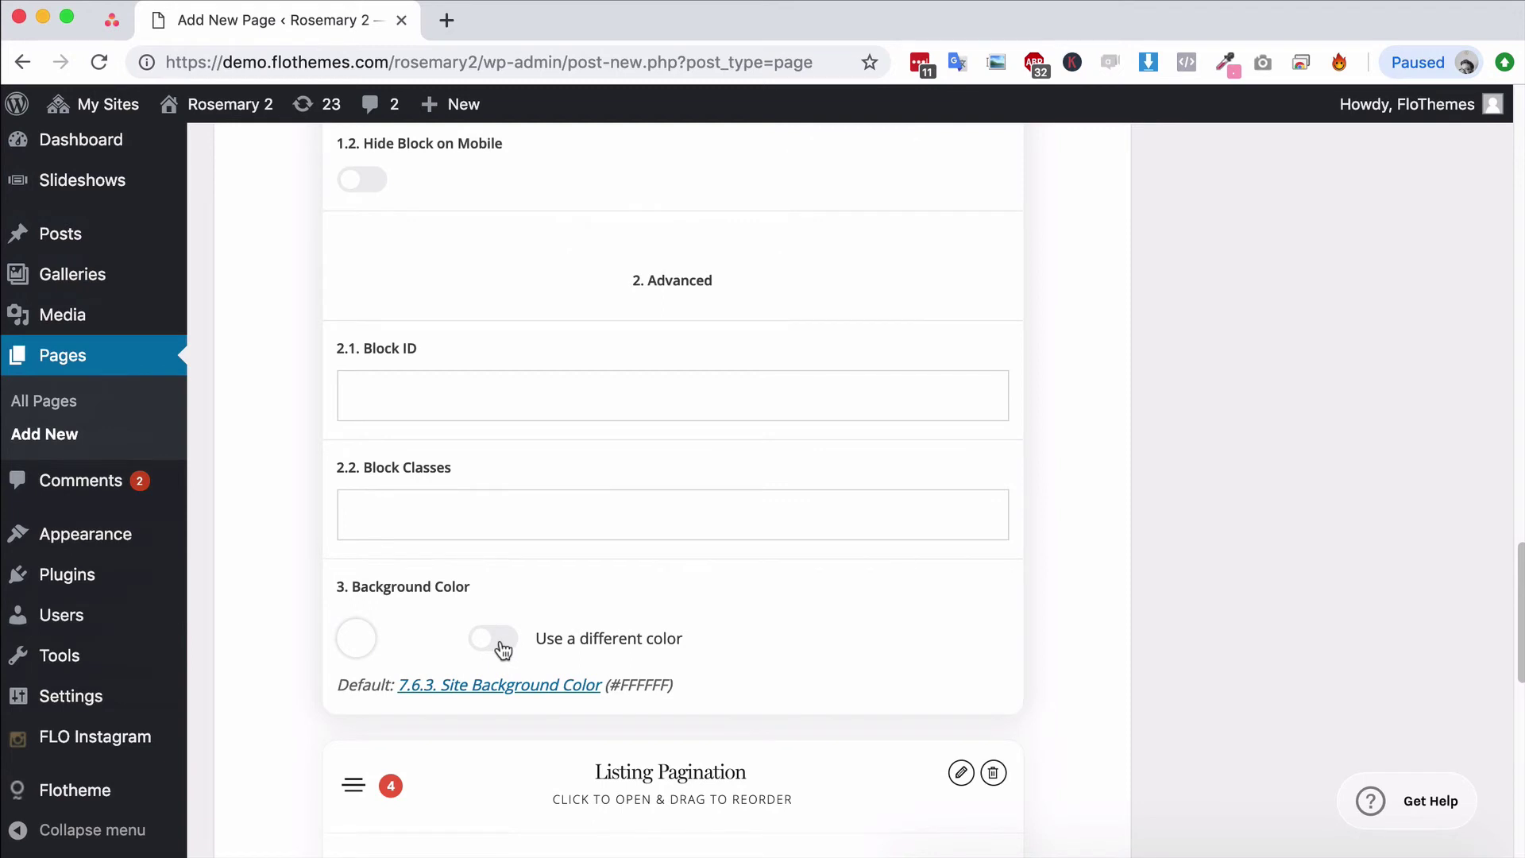
pyautogui.scroll(8, 677, 596)
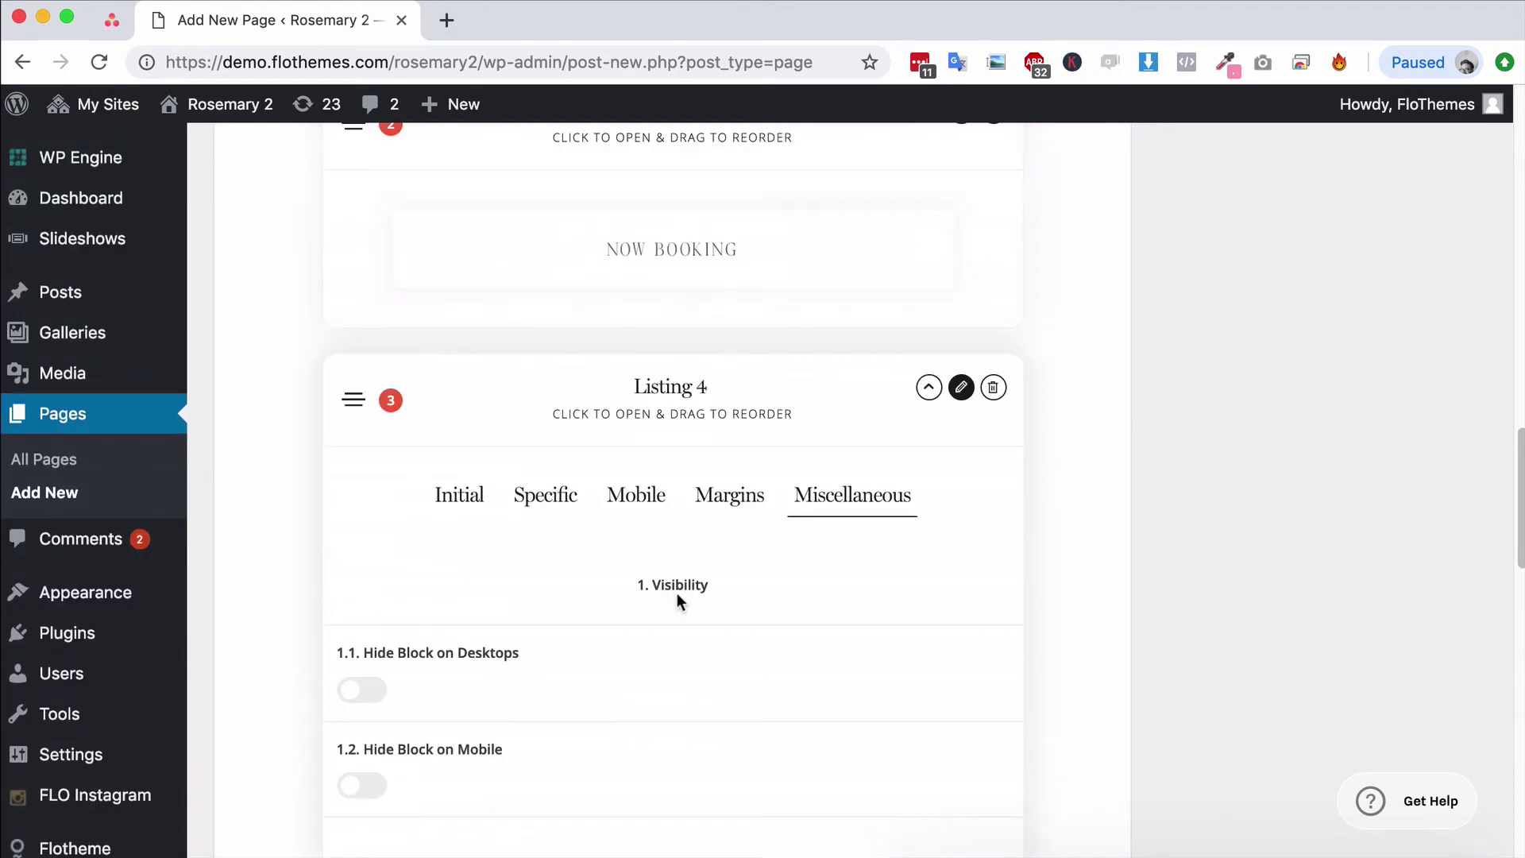
# Recheck Listing 4's Initial and Specific settings tabs.
pyautogui.click(463, 504)
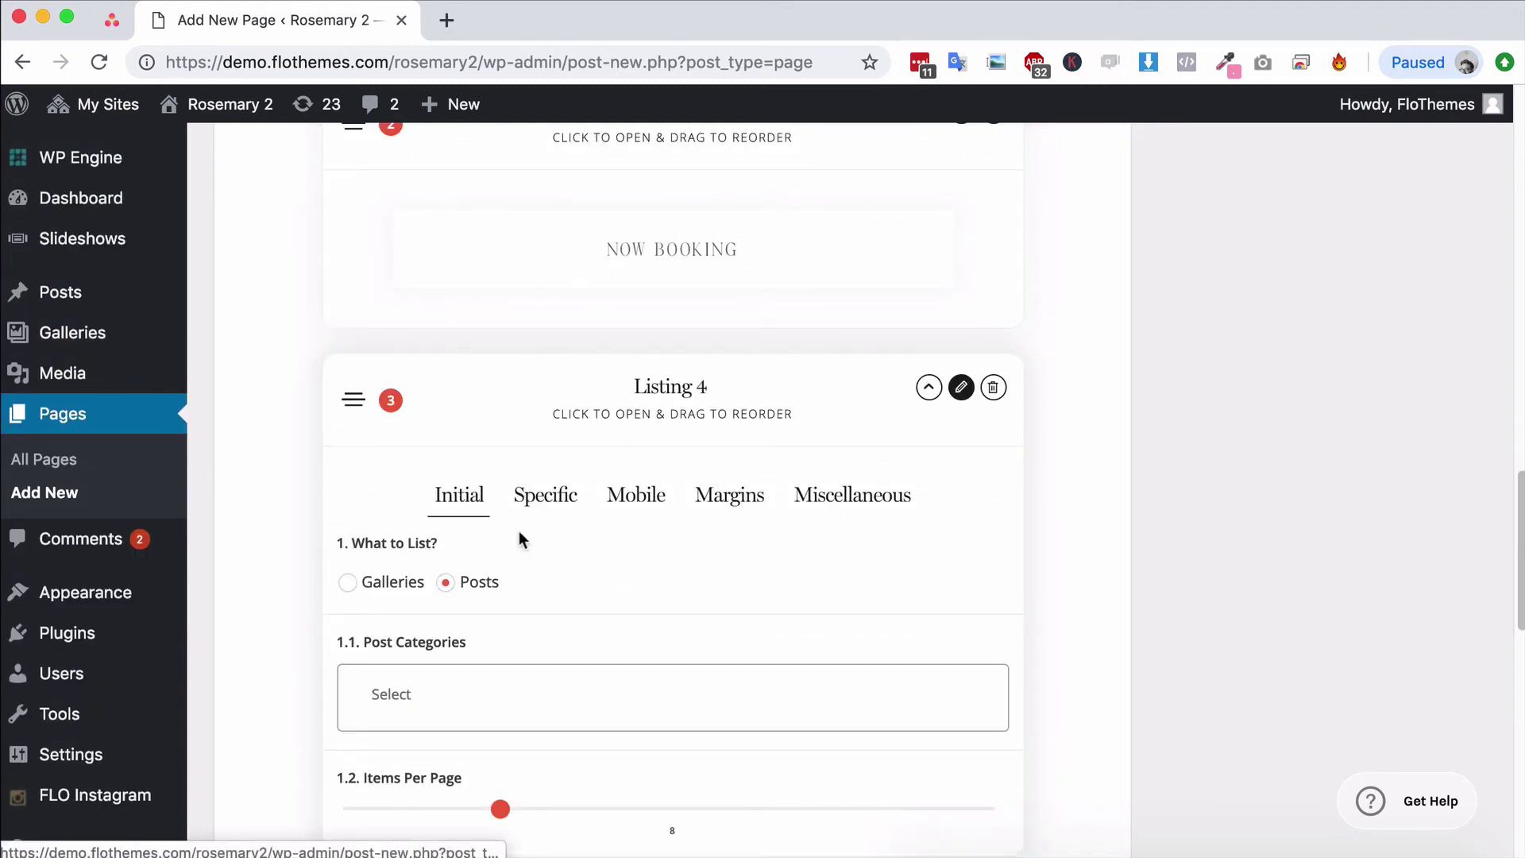
pyautogui.scroll(-1, 536, 583)
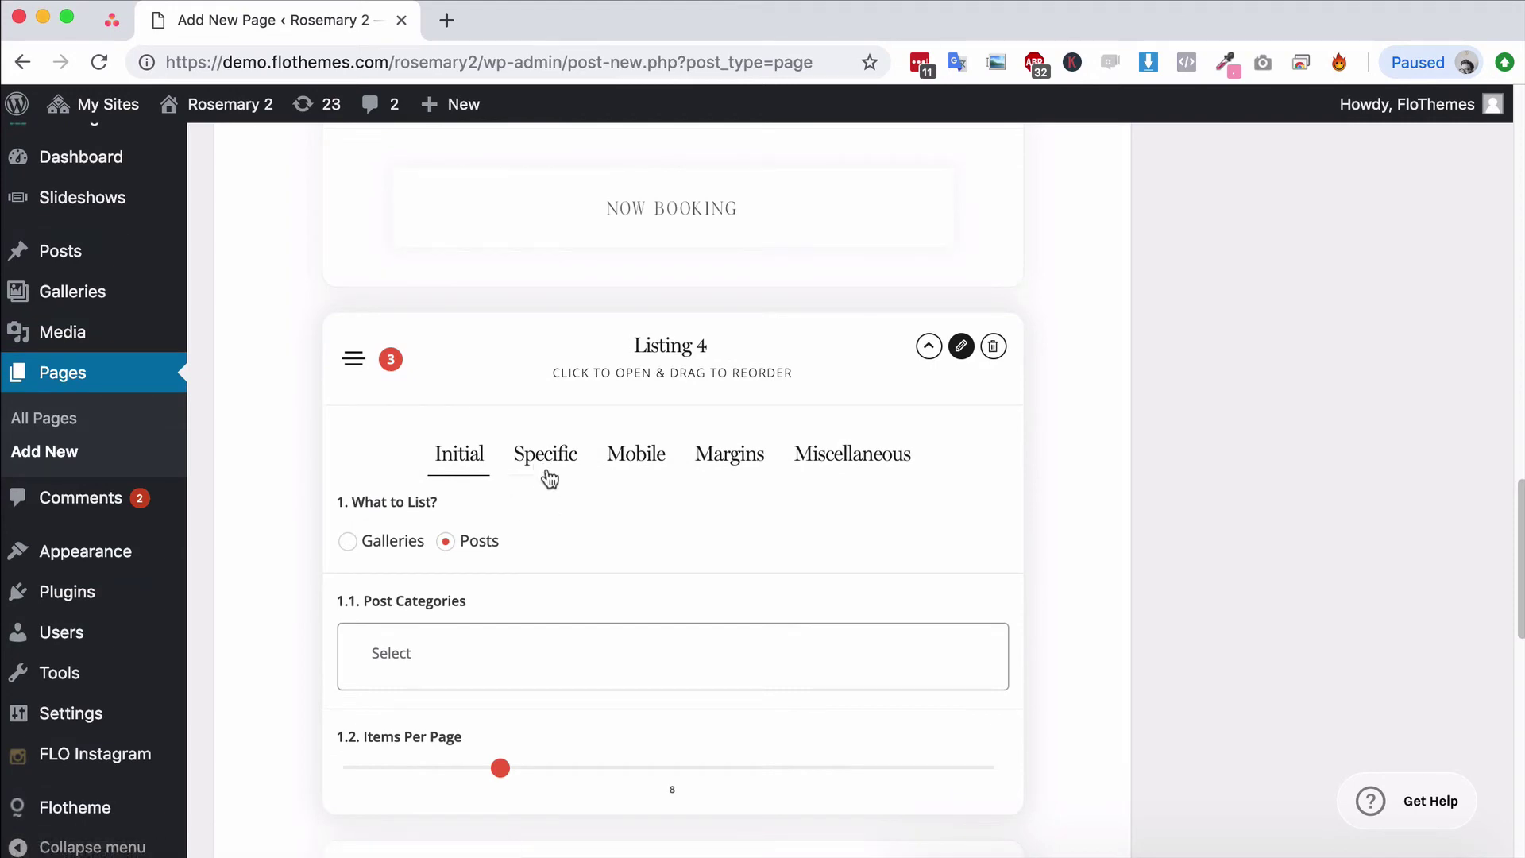
pyautogui.click(546, 475)
pyautogui.scroll(-6, 650, 570)
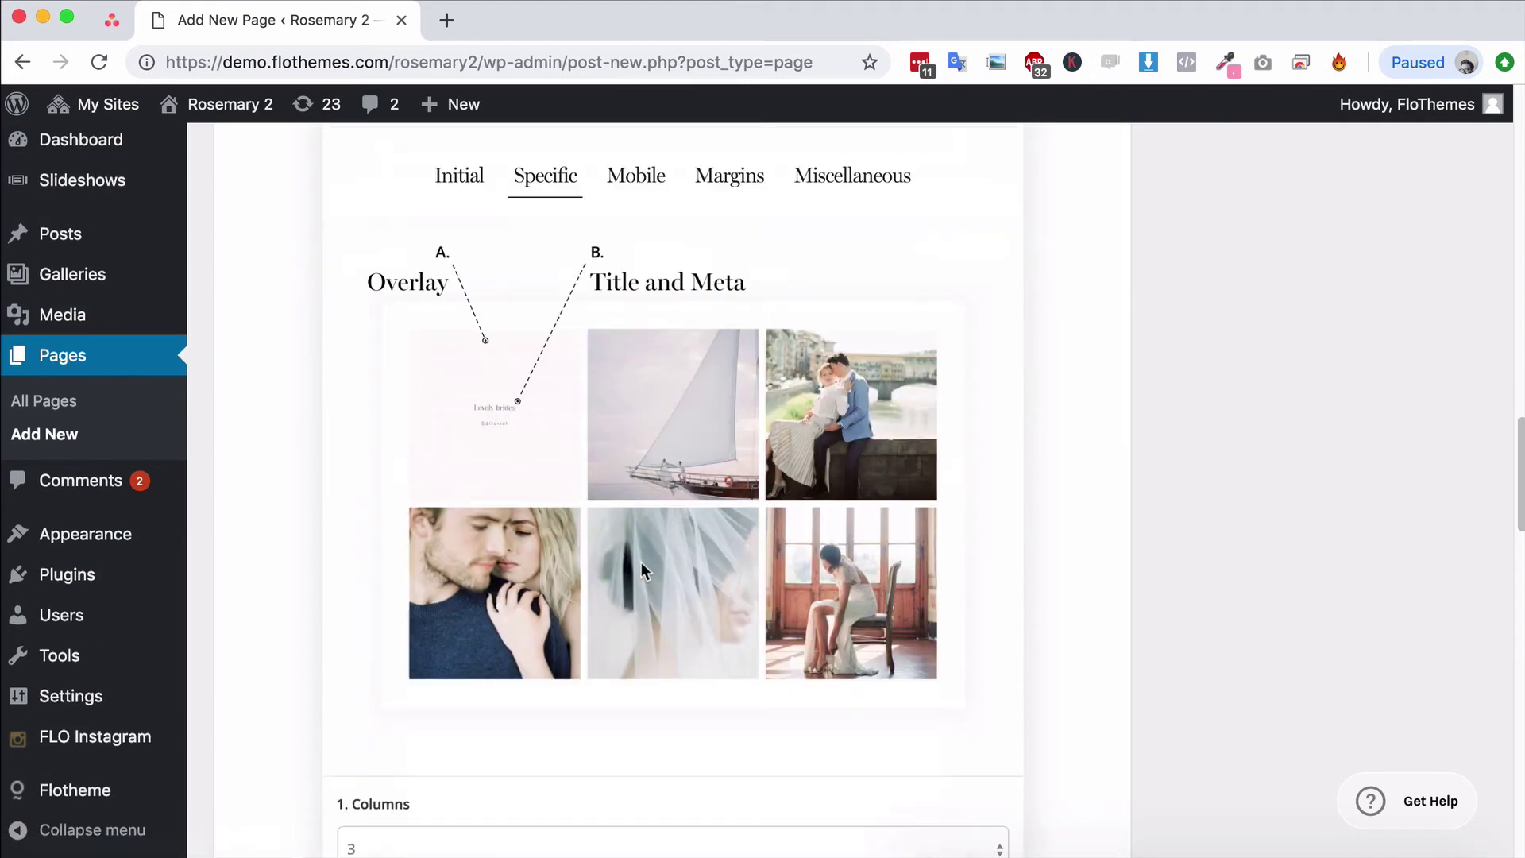
pyautogui.scroll(-20, 641, 561)
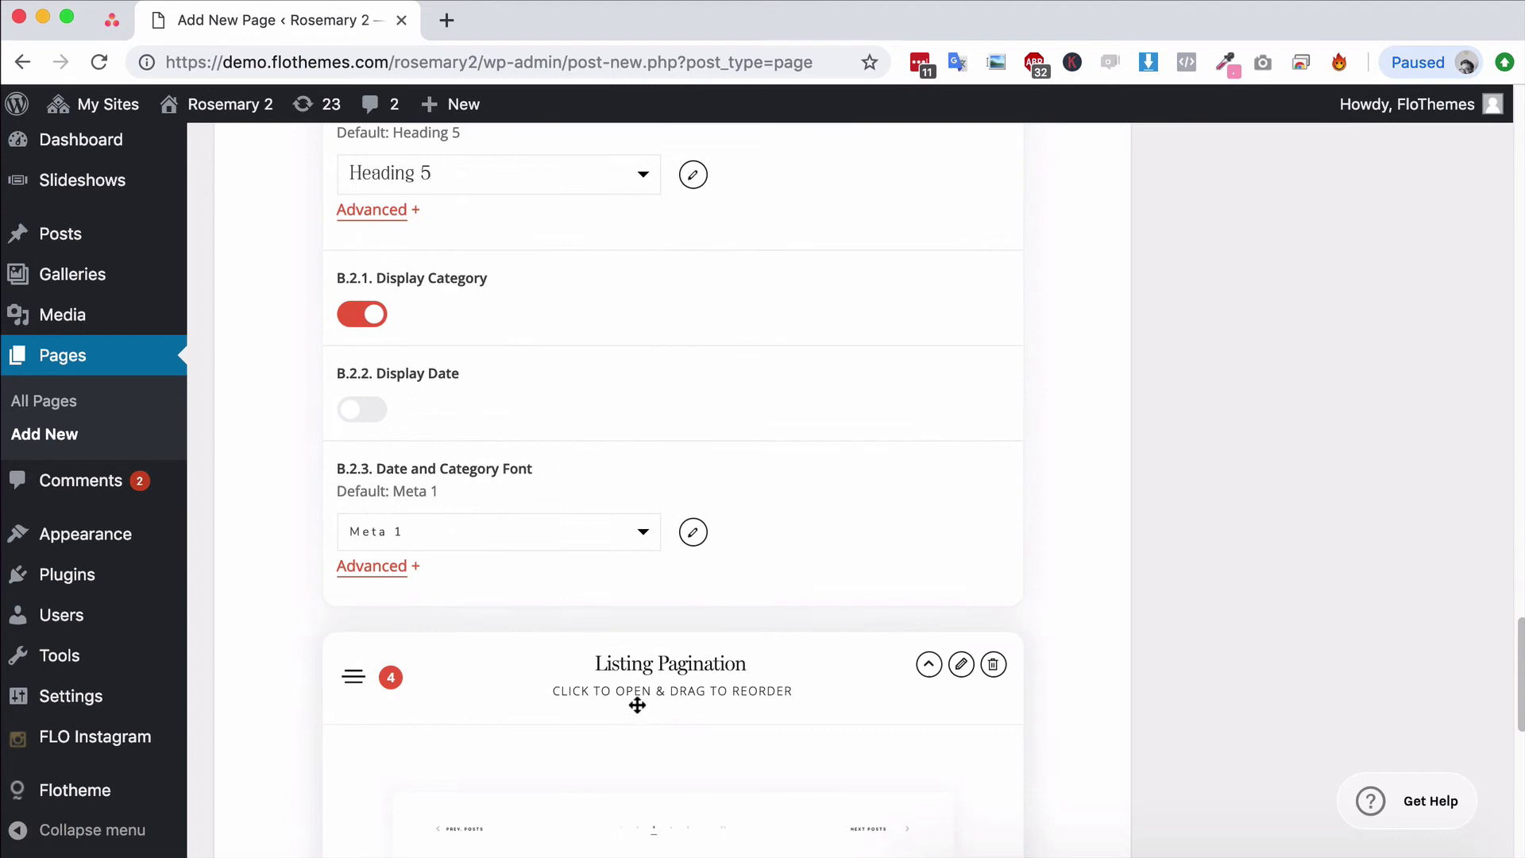
pyautogui.scroll(-4, 637, 705)
pyautogui.scroll(20, 683, 652)
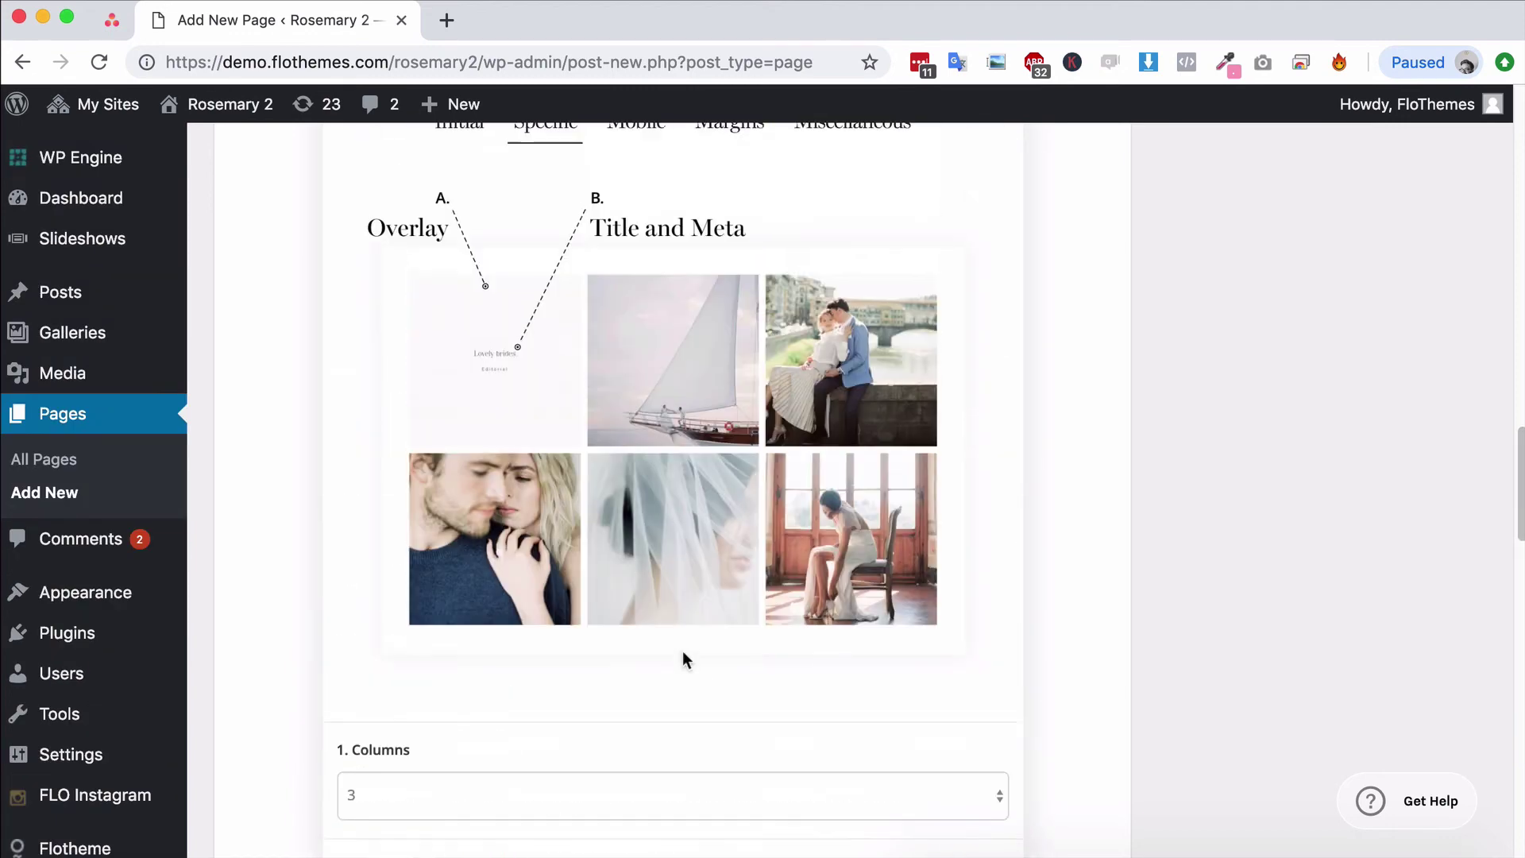
# Collapse Listing 4's settings to reveal its six-photo grid preview above Listing Pagination.
pyautogui.click(963, 471)
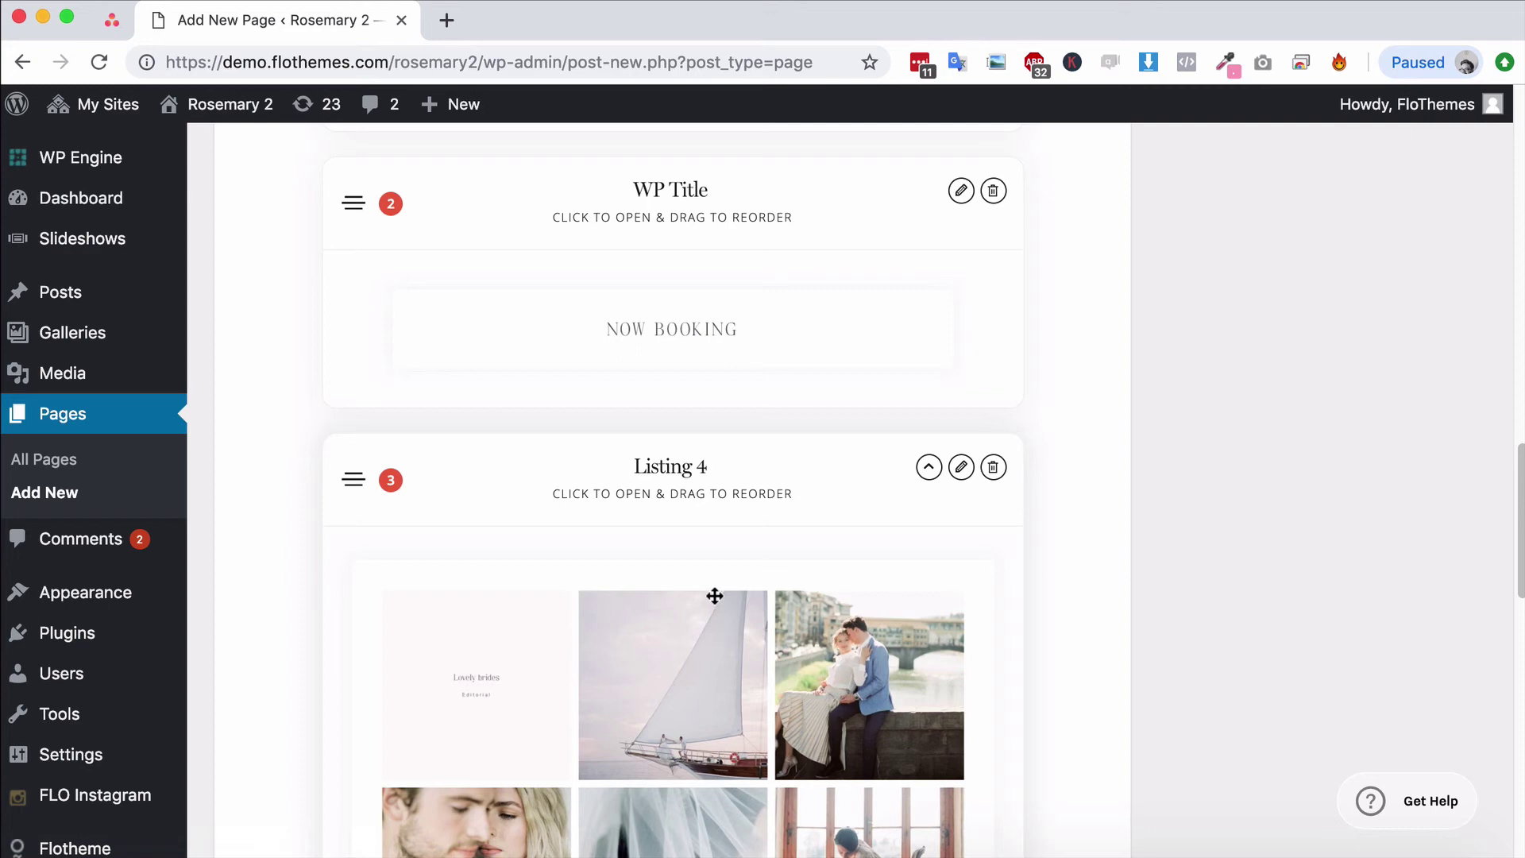
pyautogui.scroll(5, 735, 592)
pyautogui.scroll(-7, 787, 493)
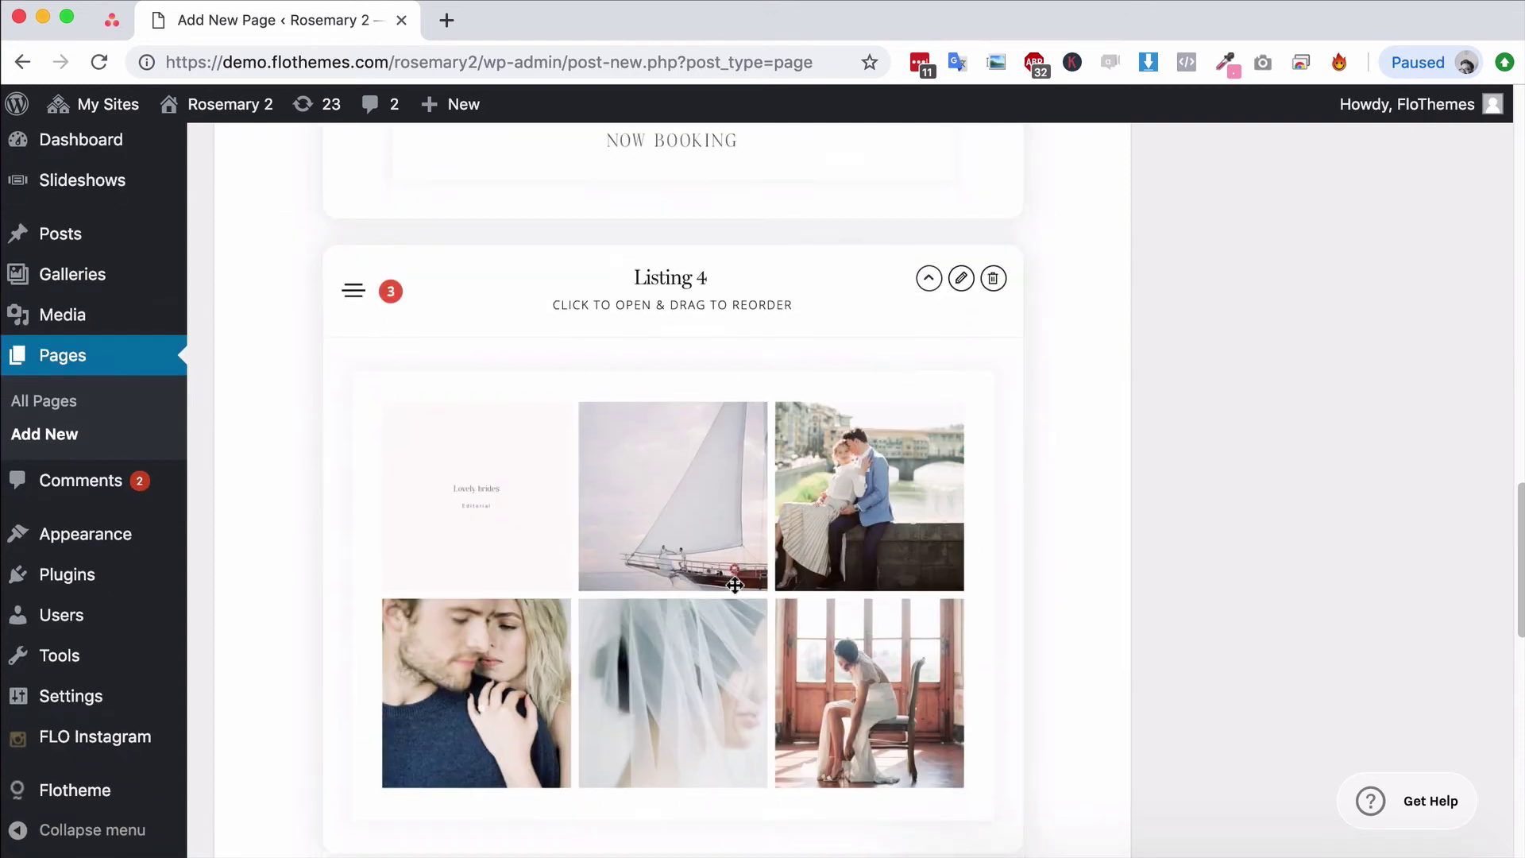
pyautogui.scroll(1, 735, 586)
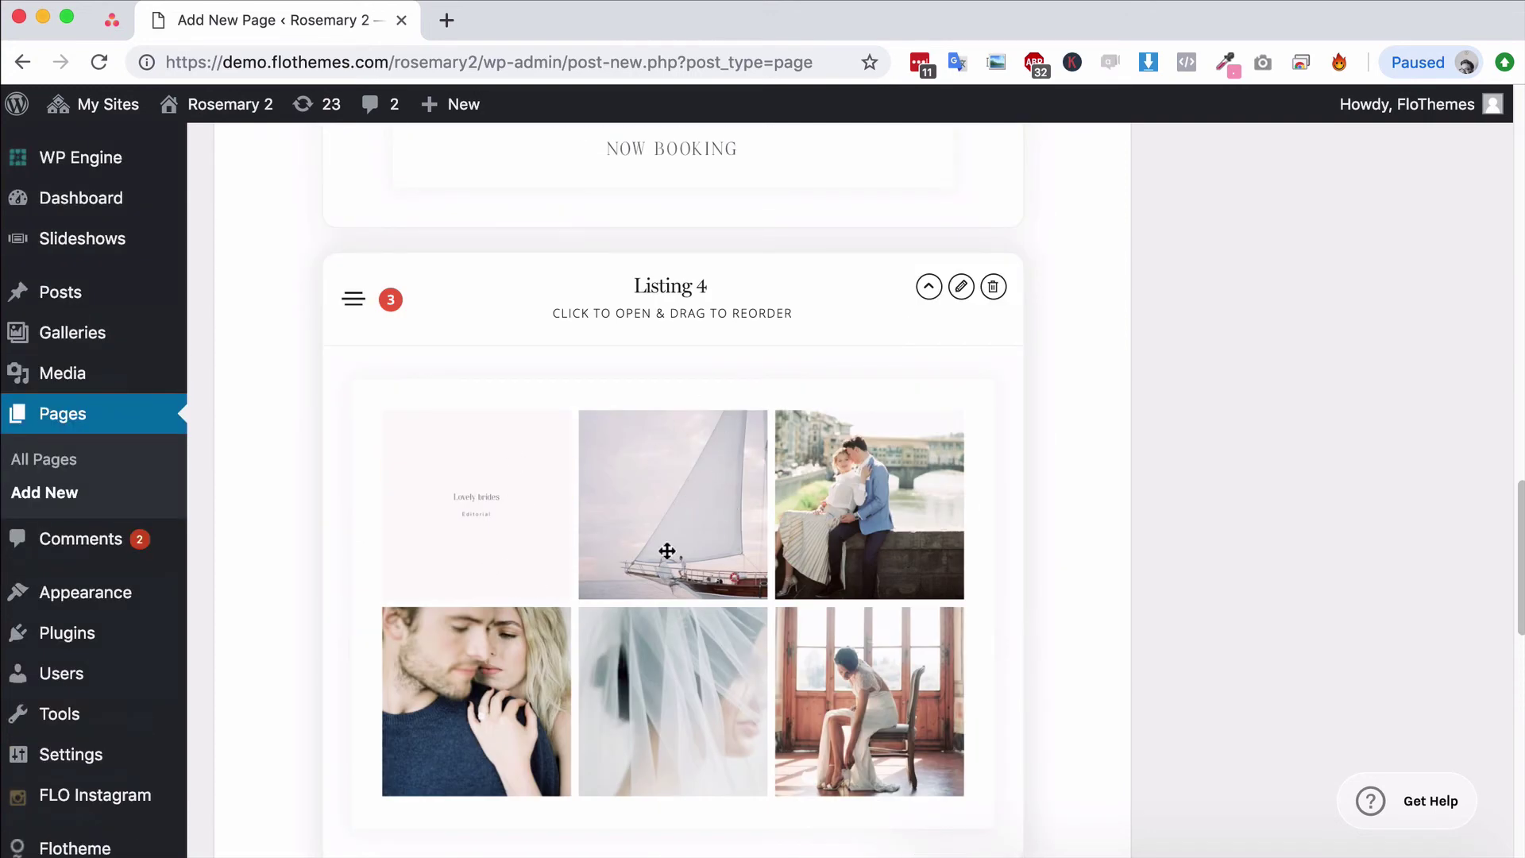
pyautogui.scroll(3, 668, 550)
pyautogui.scroll(-5, 794, 534)
pyautogui.scroll(3, 793, 524)
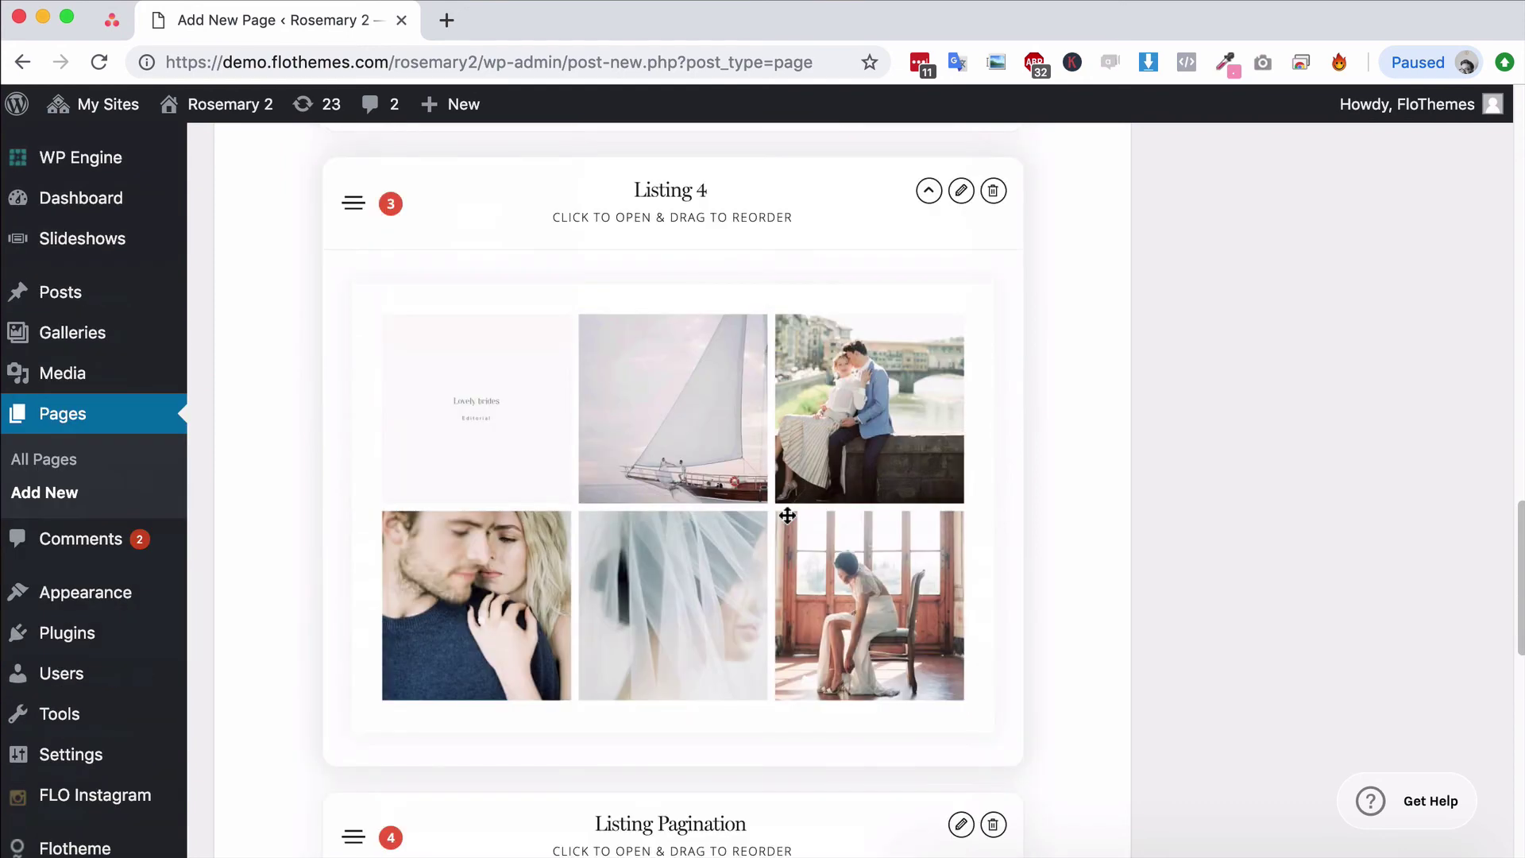